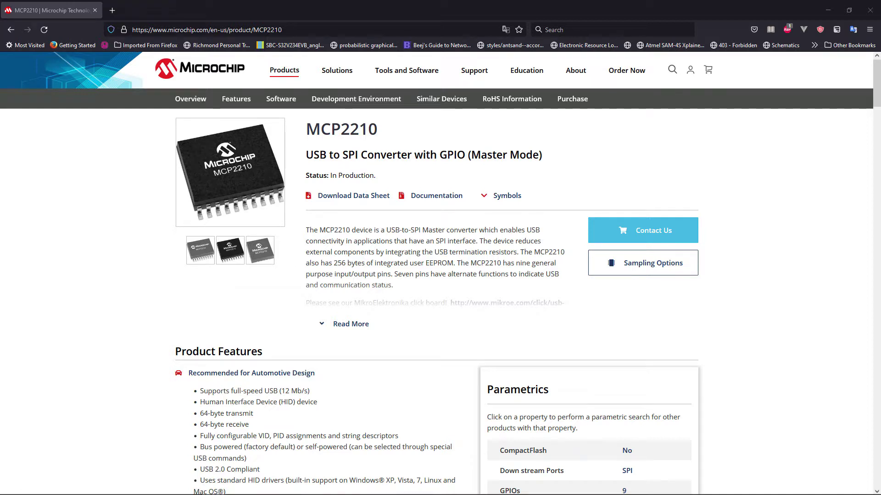
# Step: Expand the MCP2210 product description and open the MCP2210 USB to SPI Protocol Converter data sheet from the Documentation section
pyautogui.click(350, 323)
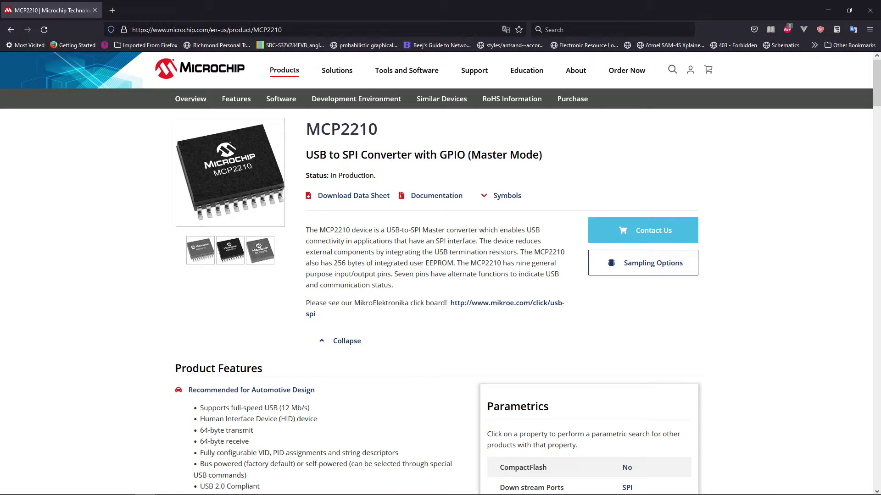
pyautogui.scroll(-12, 440, 302)
pyautogui.scroll(-4, 571, 185)
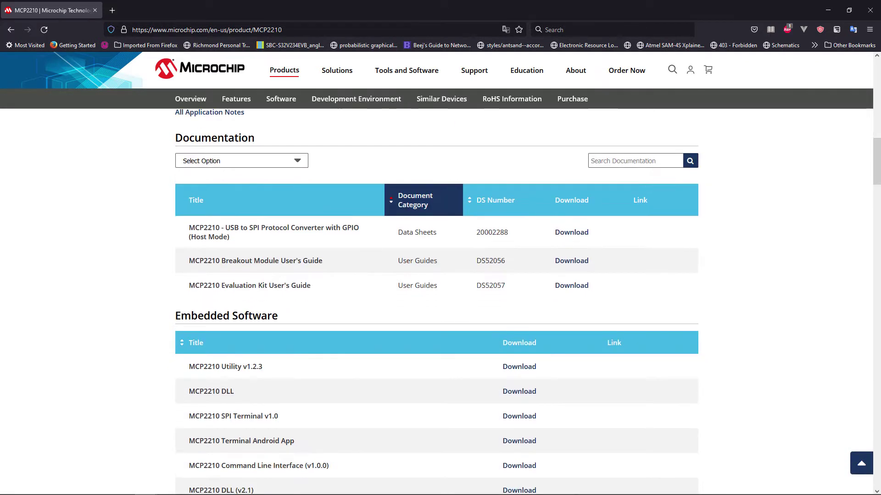
pyautogui.rightClick(572, 186)
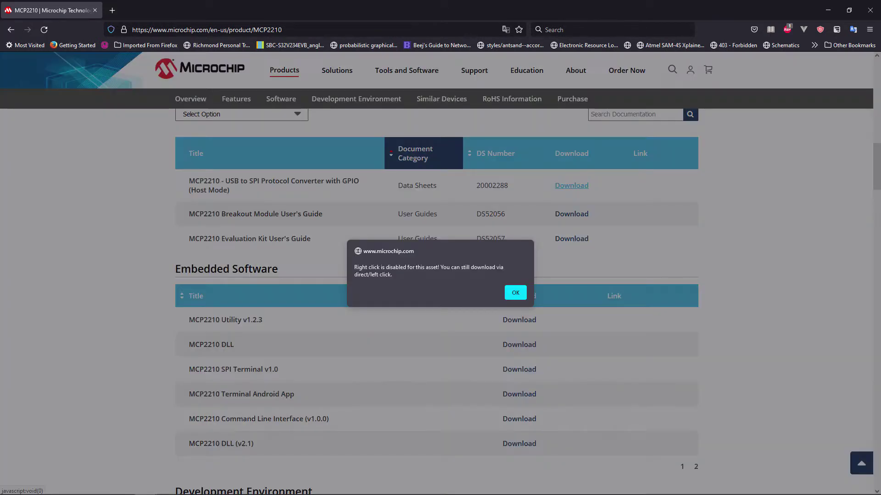
pyautogui.press('Return')
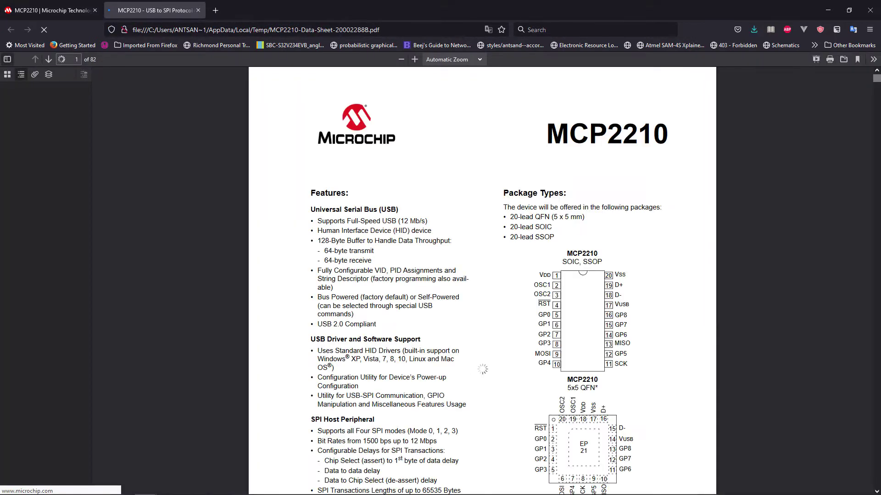
# Step: Examine the MCP2210 data sheet from the block diagram and pinout table through the USB command and response structures
pyautogui.scroll(-15, 482, 281)
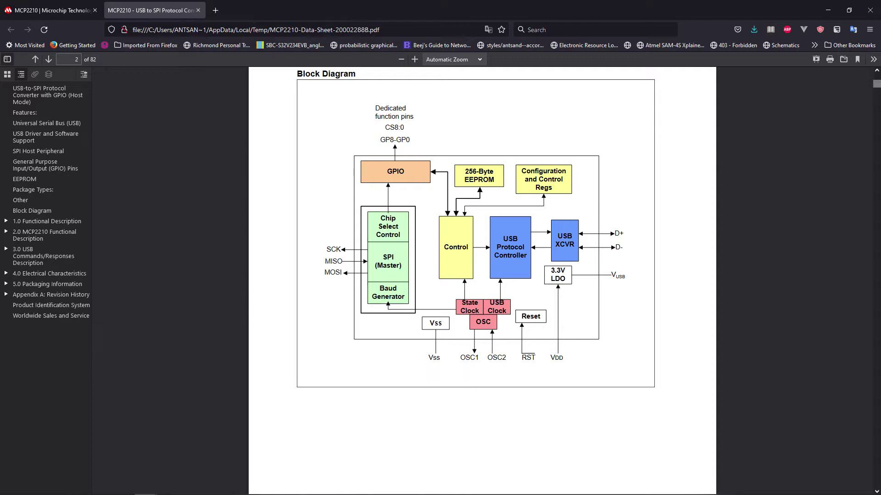
pyautogui.scroll(-20, 482, 280)
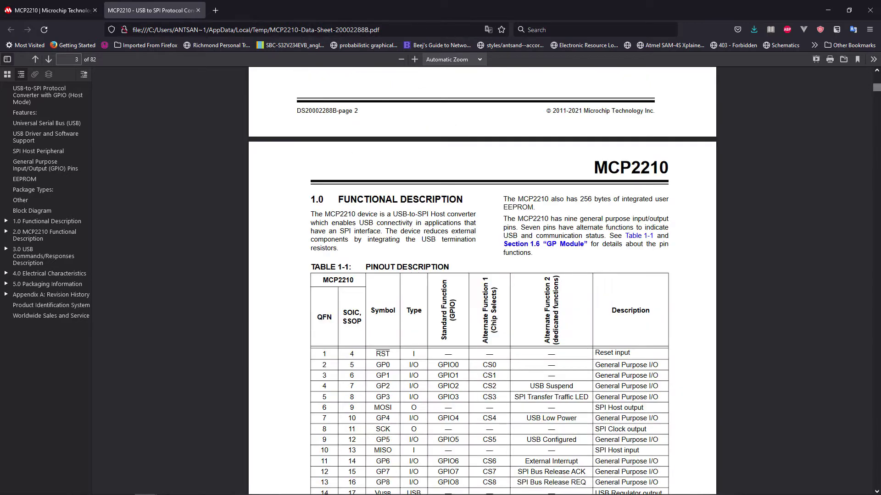
pyautogui.scroll(-20, 483, 281)
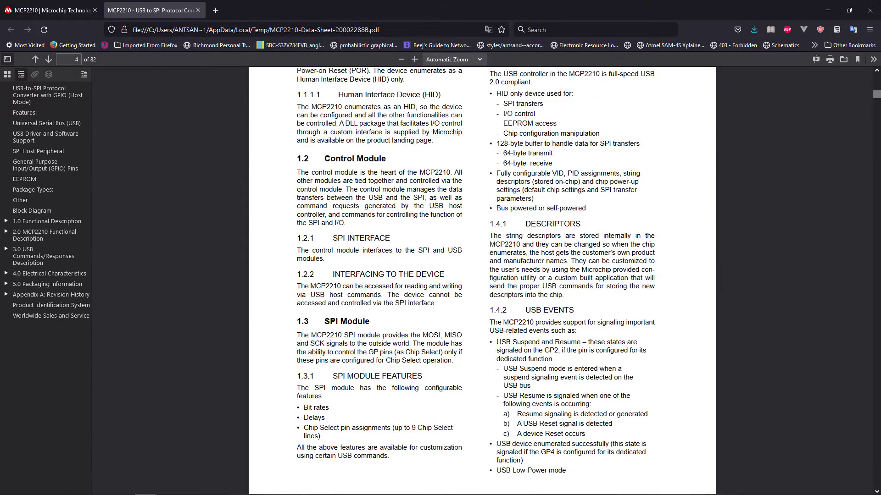
pyautogui.scroll(-20, 482, 280)
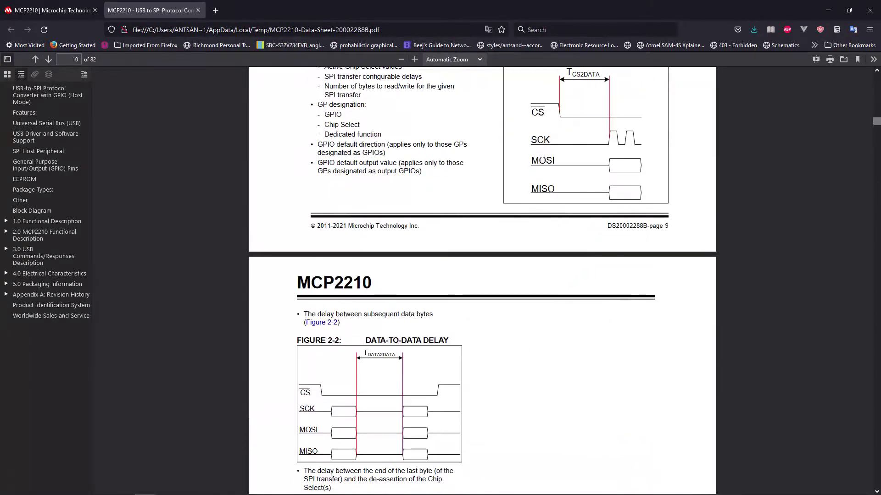
pyautogui.scroll(-15, 482, 281)
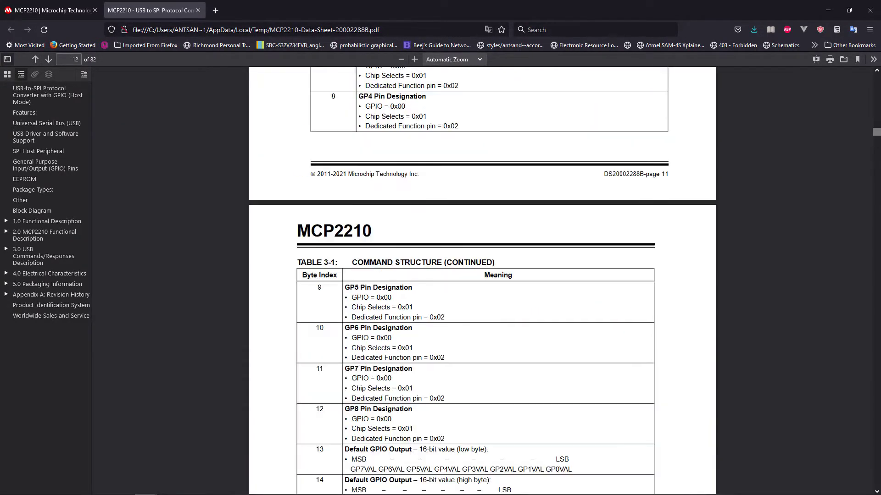
pyautogui.scroll(-20, 482, 281)
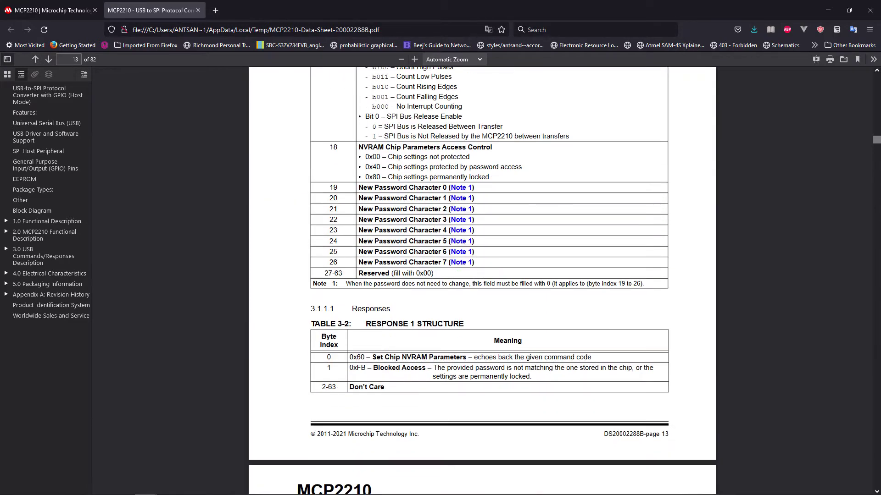
pyautogui.scroll(-20, 482, 281)
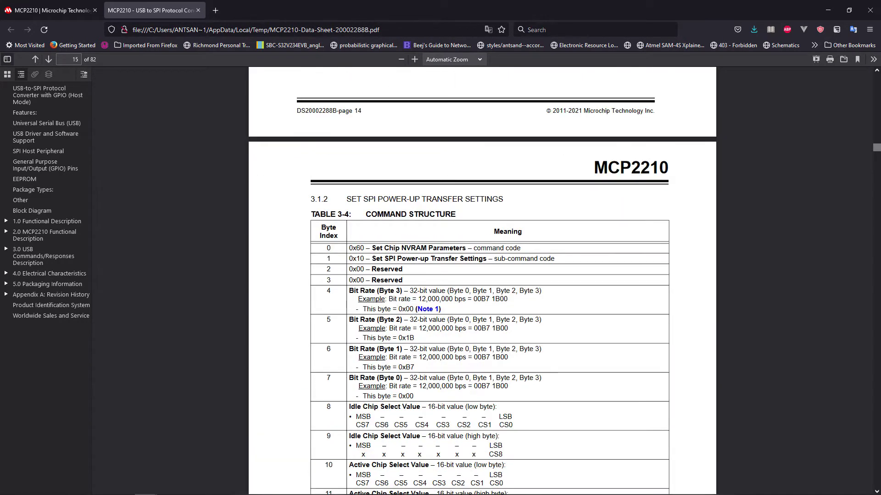
pyautogui.scroll(-20, 482, 281)
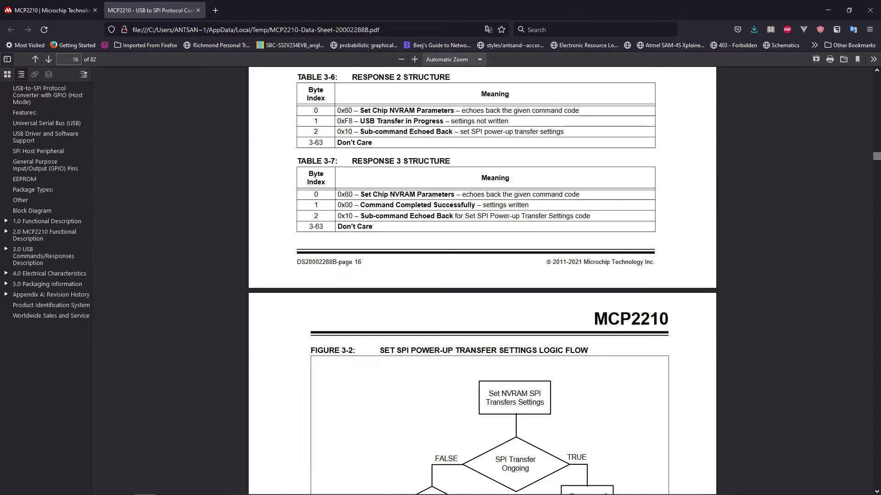
pyautogui.scroll(-5, 483, 281)
pyautogui.scroll(-7, 482, 281)
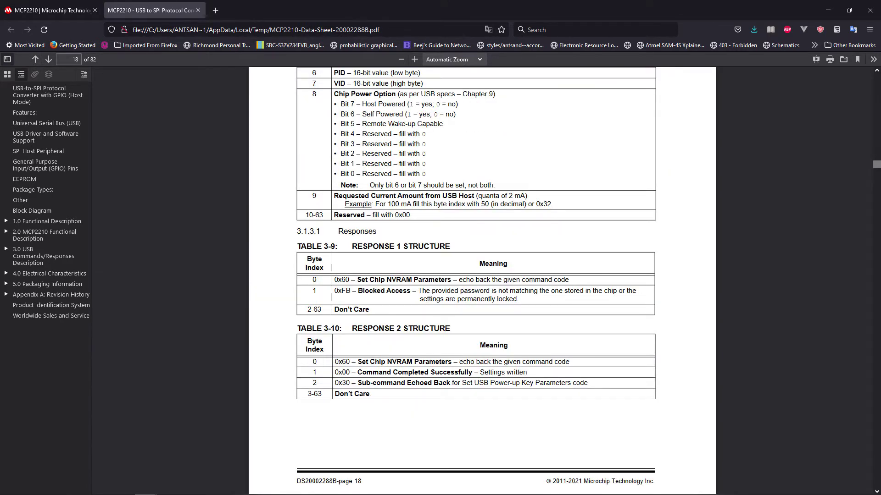
# Step: Return to the MCP2210 product page and look over the embedded software downloads and the demo and evaluation boards
pyautogui.click(51, 10)
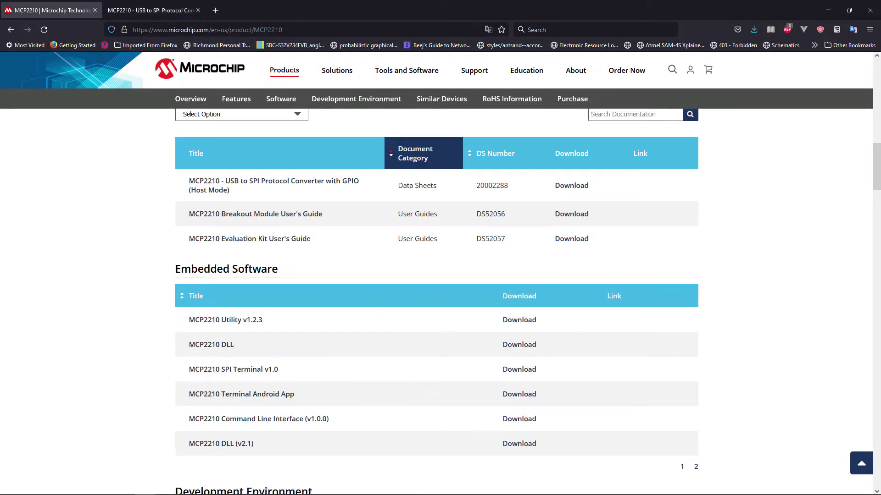
pyautogui.scroll(-7, 448, 301)
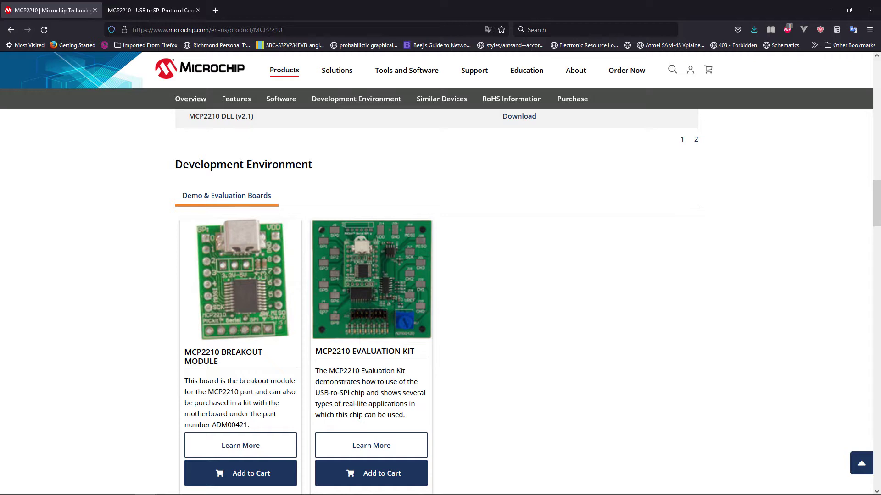
# Step: Switch to Altium Designer, widen the schematic pane beside the PCB view and look over the mcp2210.SchDoc sheet
pyautogui.moveTo(526, 70)
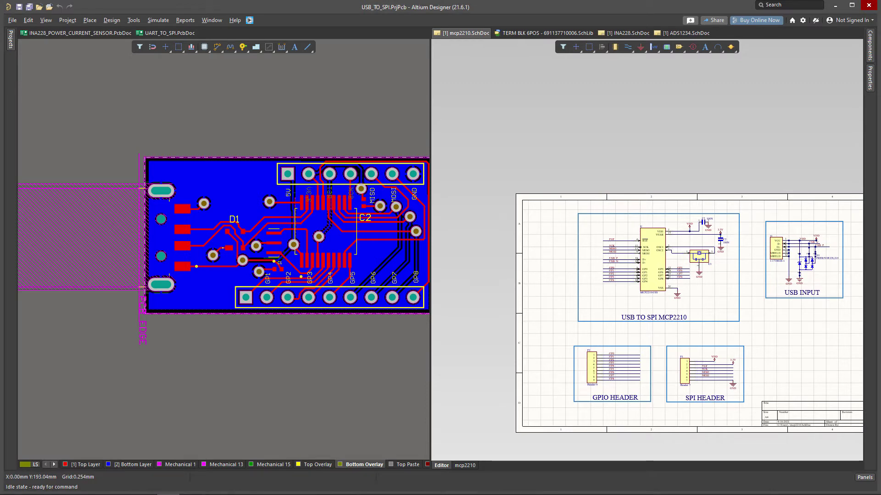
pyautogui.moveTo(430, 248); pyautogui.dragTo(130, 247)
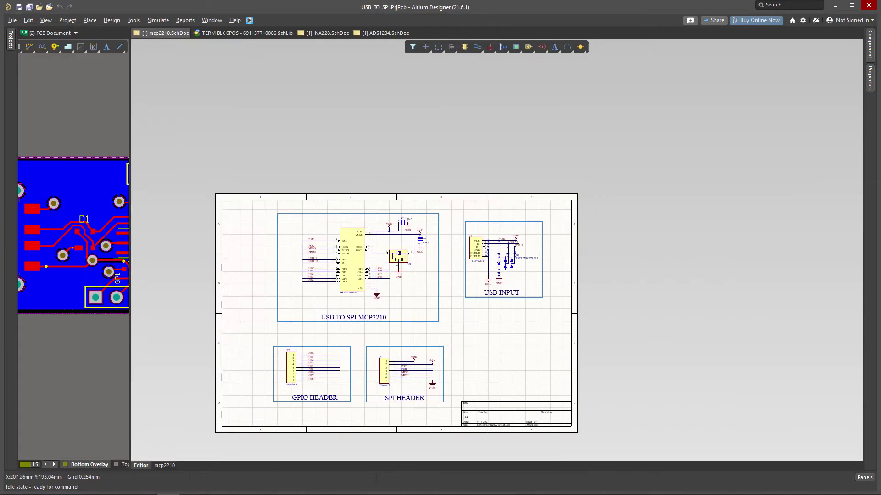
pyautogui.scroll(2, 482, 328)
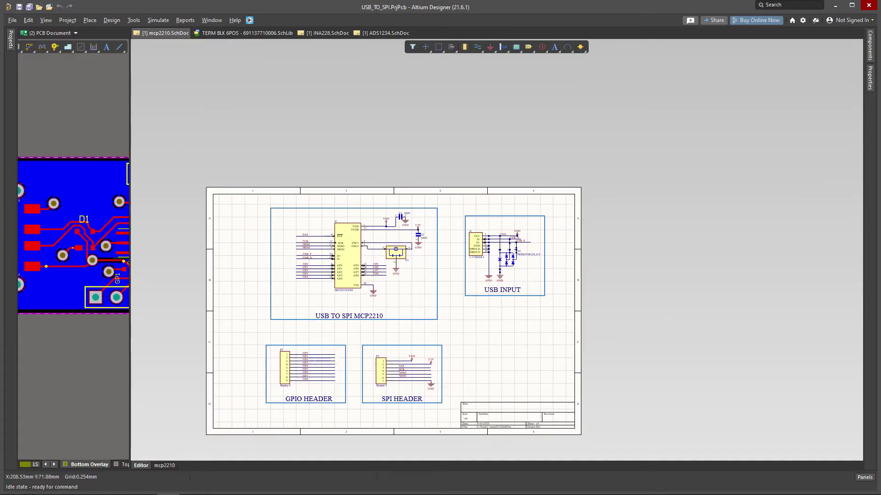
pyautogui.scroll(3, 326, 402)
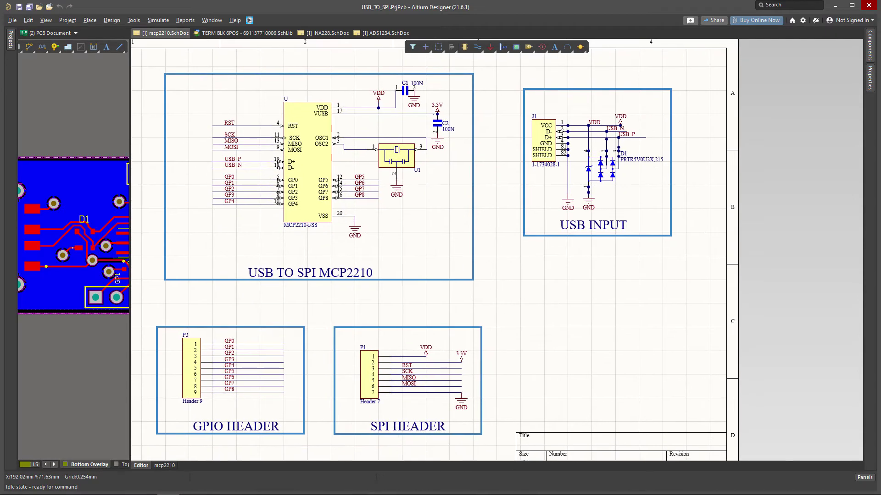
# Step: Examine the USB TO SPI MCP2210 block of the schematic, including the chip's power, oscillator, SPI and GPIO connections
pyautogui.moveTo(498, 329); pyautogui.dragTo(510, 328)
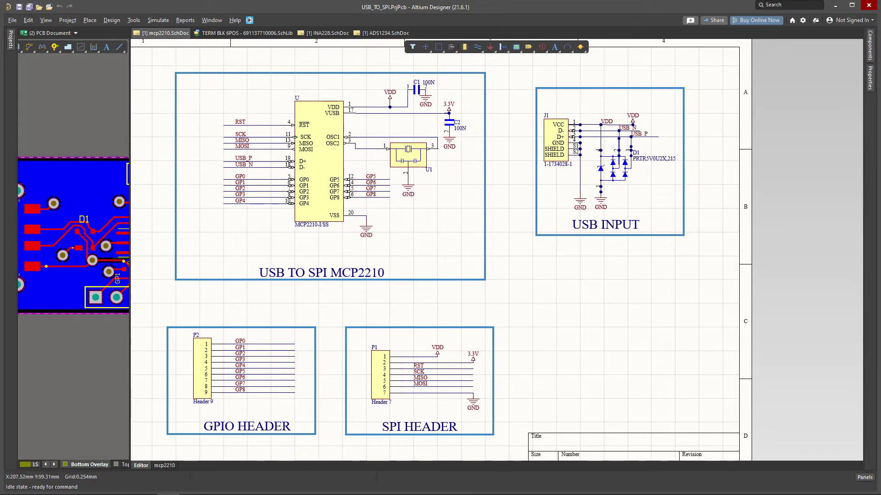
pyautogui.scroll(1, 521, 263)
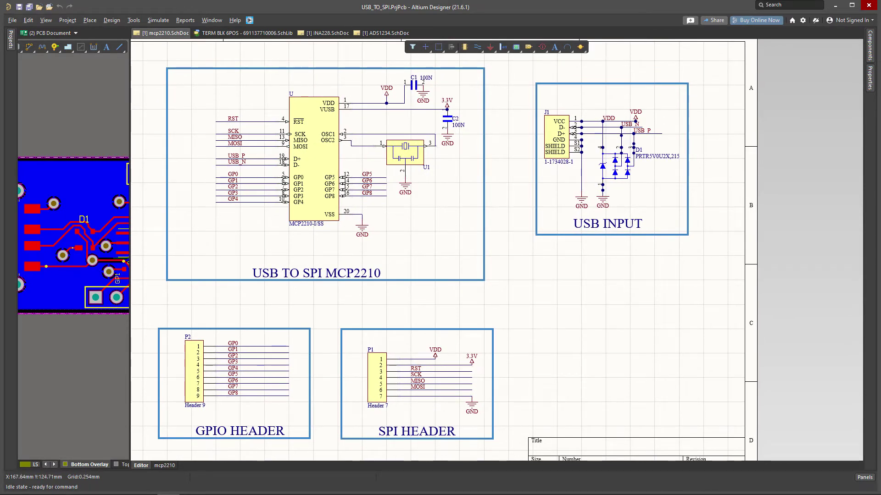
pyautogui.scroll(1, 491, 251)
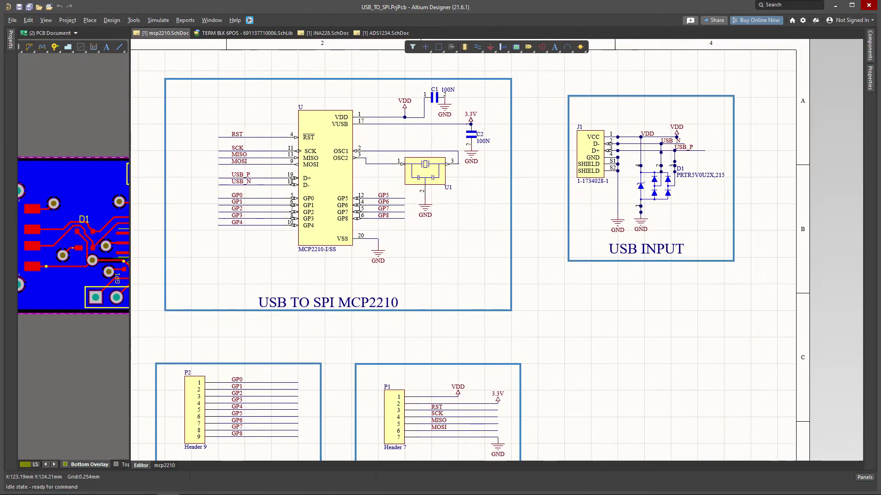
pyautogui.scroll(2, 239, 202)
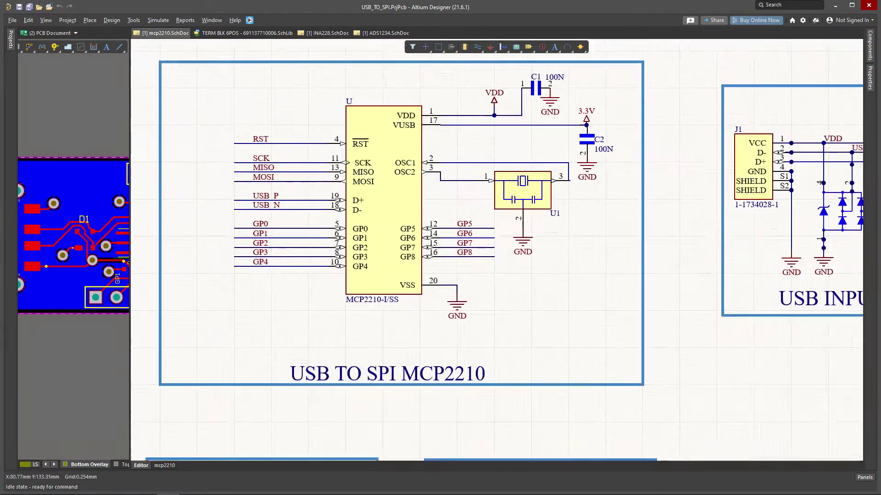
pyautogui.scroll(1, 275, 208)
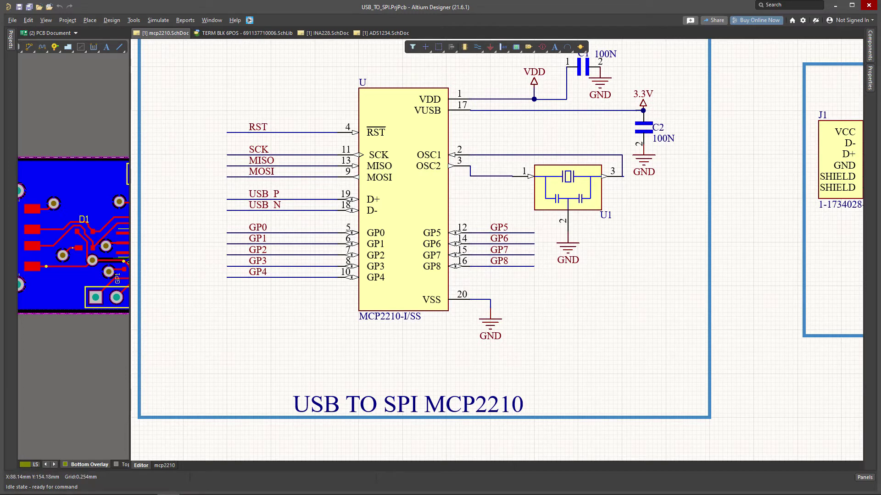
pyautogui.scroll(-1, 497, 250)
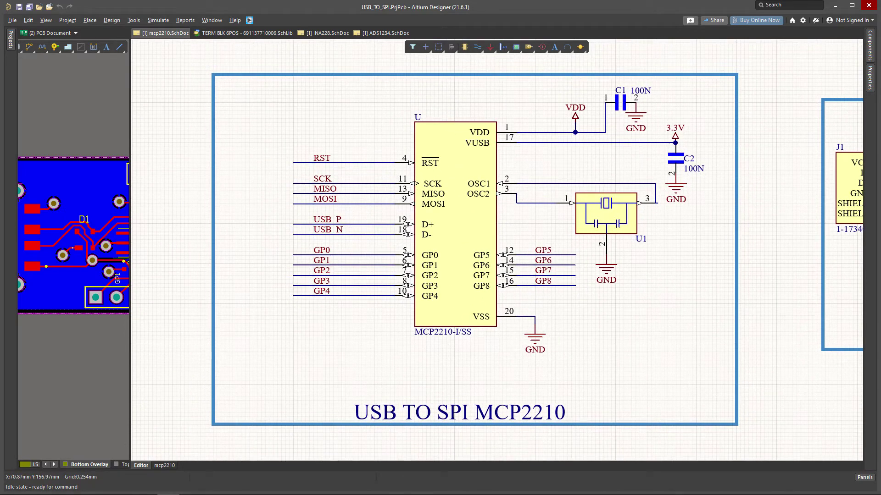
# Step: Switch to the browser, open the MCP2210 Breakout Module page and open the board's schematic PDF
pyautogui.moveTo(880, 99); pyautogui.dragTo(321, 71)
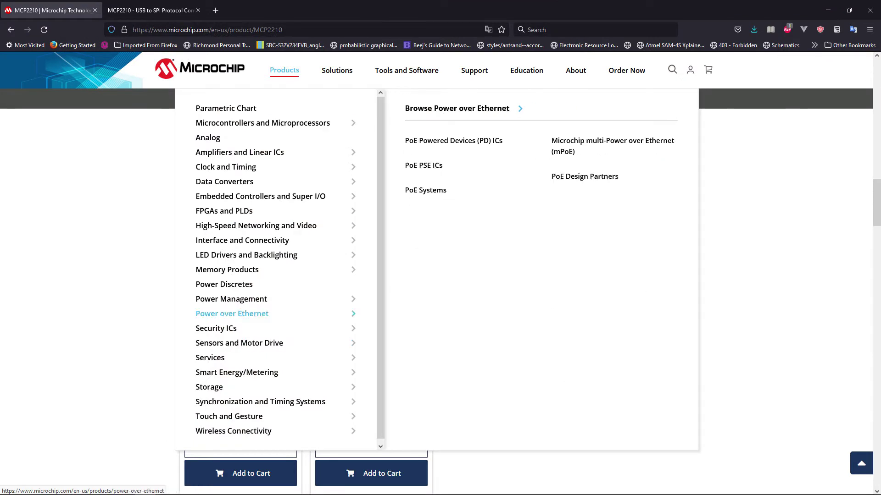
pyautogui.scroll(-1, 437, 301)
pyautogui.click(241, 399)
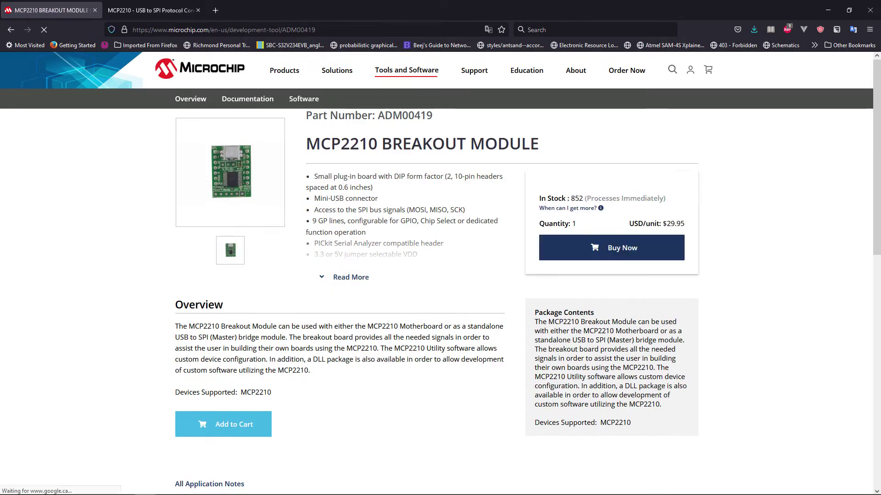
pyautogui.scroll(-3, 436, 301)
pyautogui.scroll(-5, 436, 298)
pyautogui.scroll(3, 436, 298)
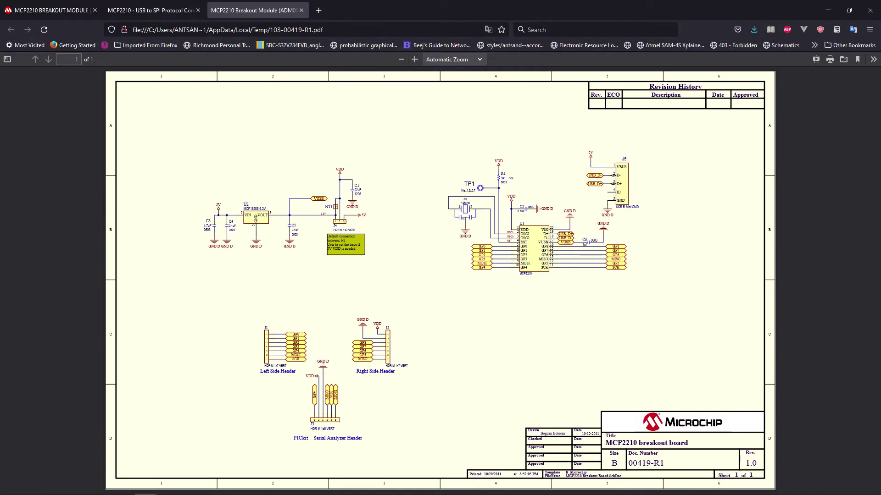
# Step: Examine the MCP2210 wiring in the breakout board schematic, then move the browser aside to compare the Altium Designer schematic
pyautogui.scroll(6, 10, 380)
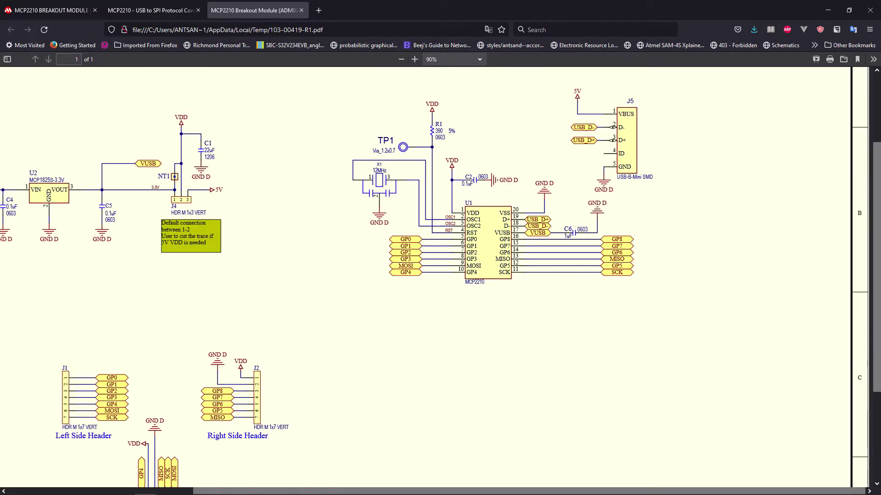
pyautogui.scroll(5, 10, 380)
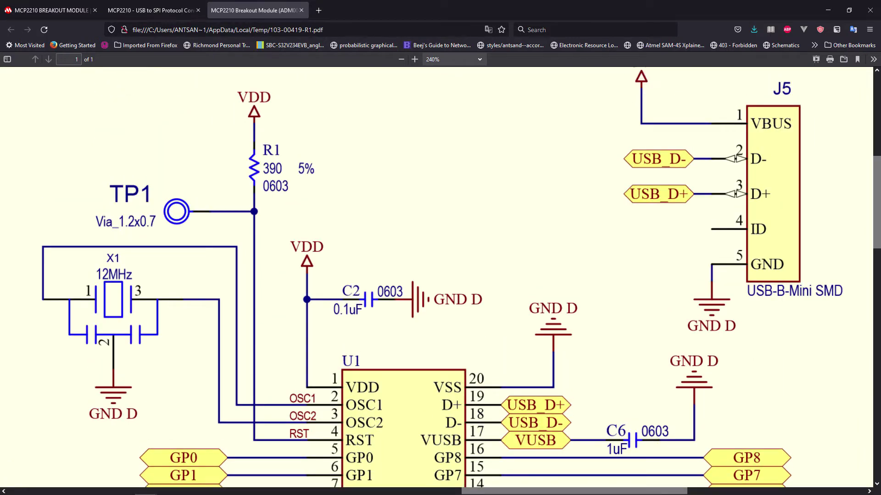
pyautogui.scroll(-3, 441, 278)
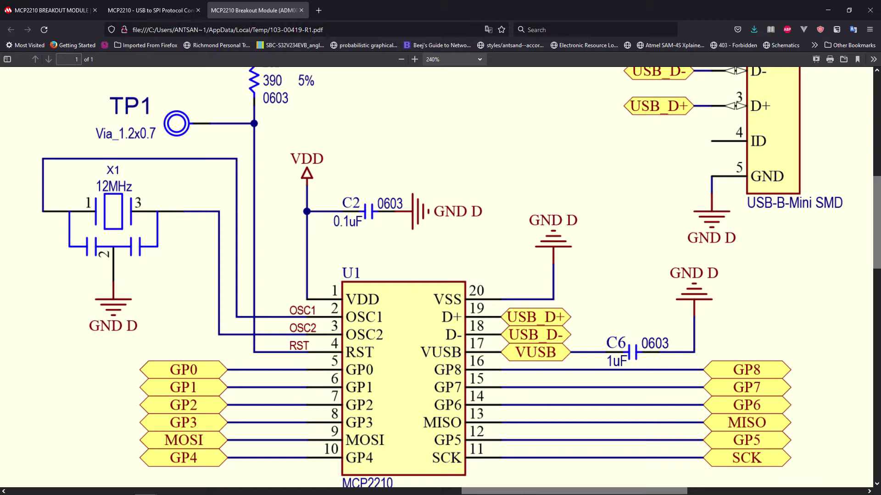
pyautogui.moveTo(583, 10); pyautogui.dragTo(880, 93)
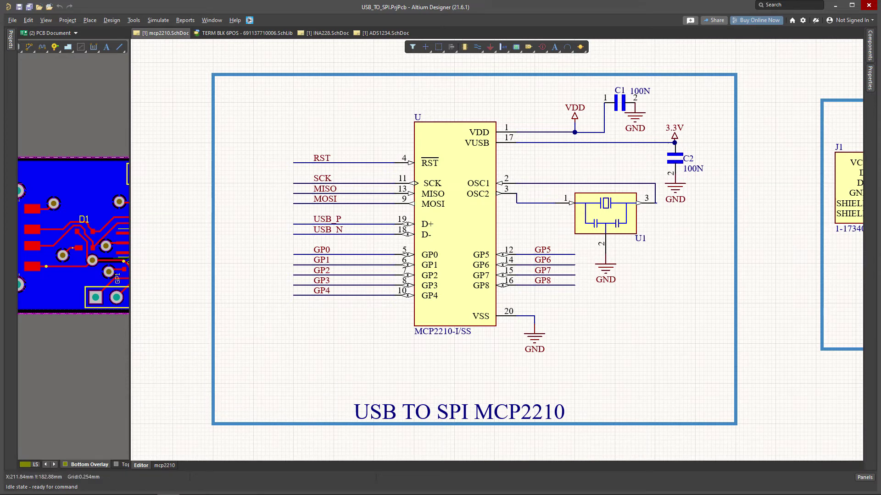
# Step: Bring the browser back to full view with the breakout board schematic and switch to the MCP2210 data sheet
pyautogui.hotkey('alt', 'Tab')
pyautogui.moveTo(642, 90); pyautogui.dragTo(422, 75)
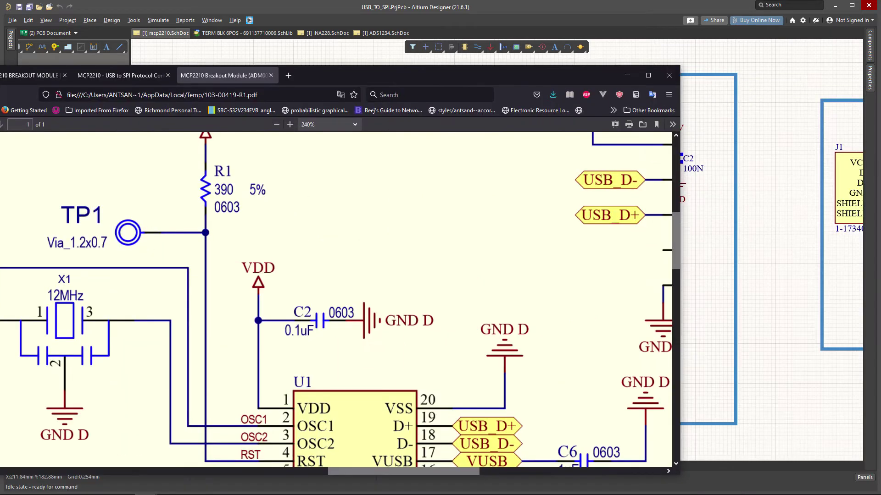
pyautogui.click(869, 45)
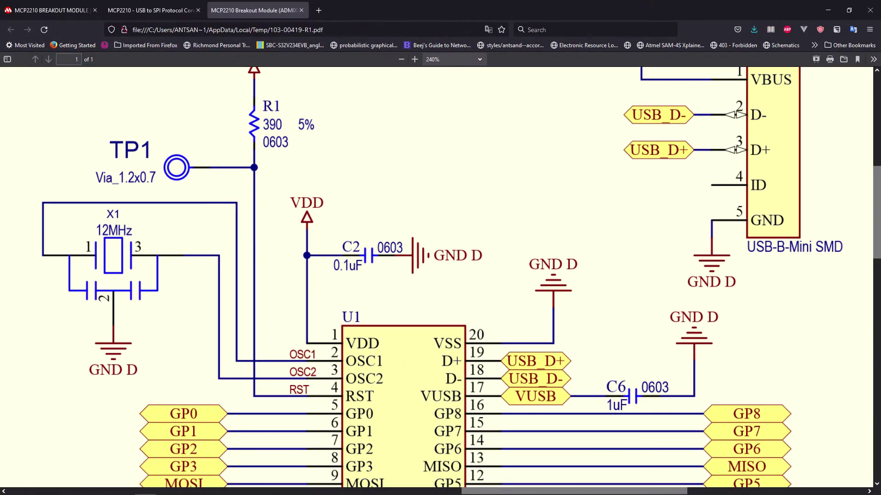
pyautogui.click(152, 10)
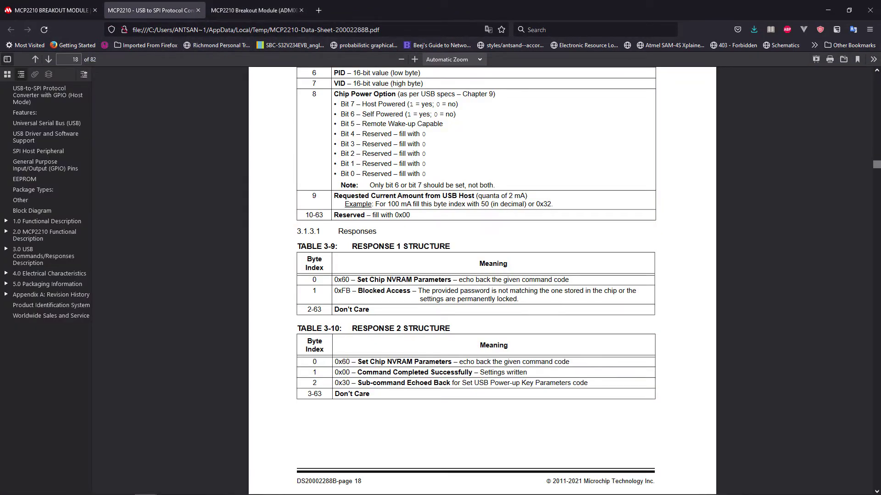
# Step: Return to the breakout board schematic and examine the wiring around resistor R1 and USB connector J5
pyautogui.click(254, 10)
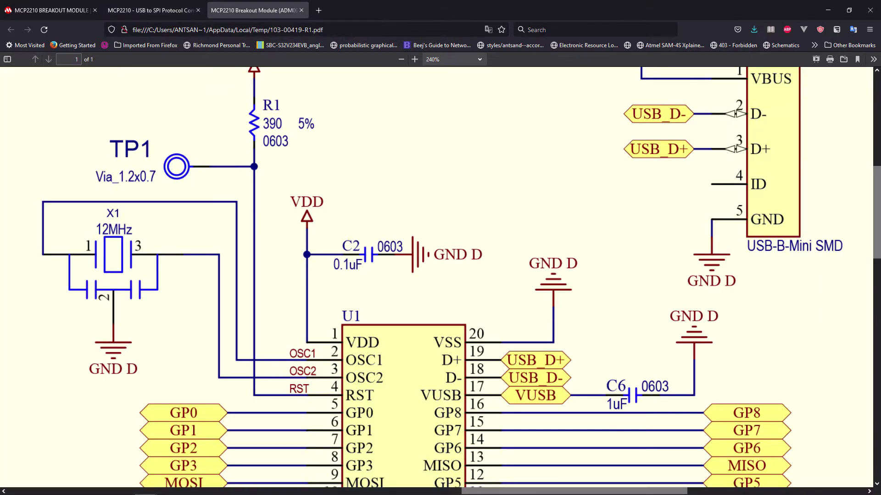
pyautogui.scroll(-5, 435, 275)
pyautogui.scroll(10, 436, 276)
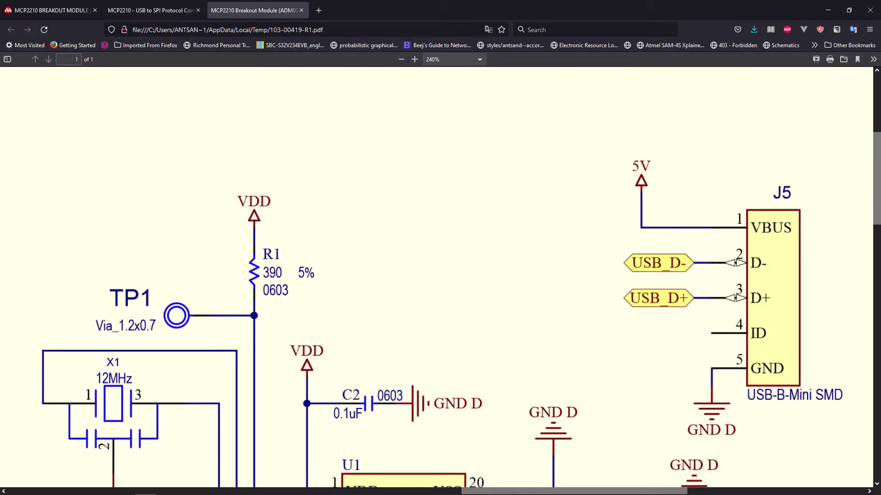
# Step: Open the breakout module's bill of materials PDF from the product page and go to the component list on page 3, rechecking the schematic in between
pyautogui.click(52, 10)
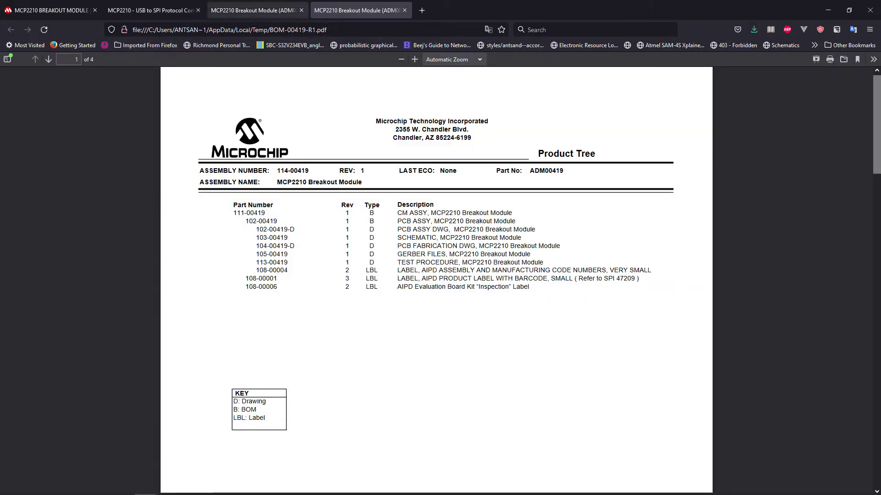
pyautogui.click(258, 10)
pyautogui.scroll(-5, 441, 278)
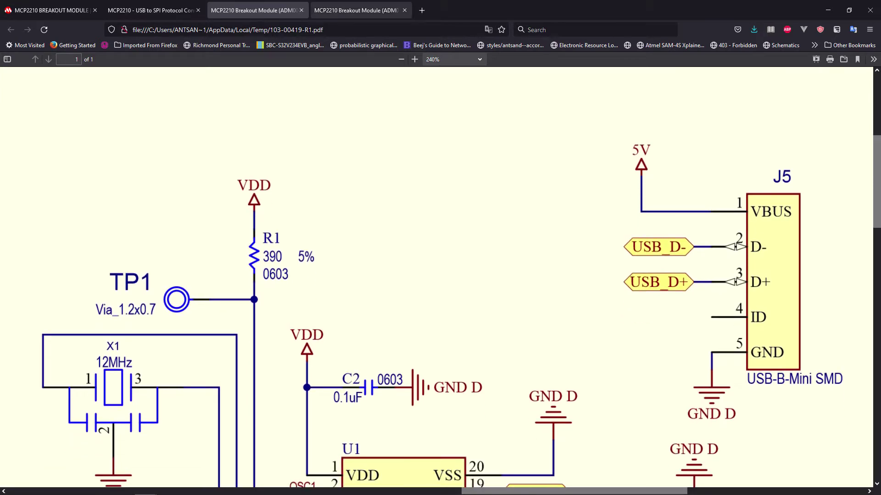
pyautogui.hotkey('ctrl', '4')
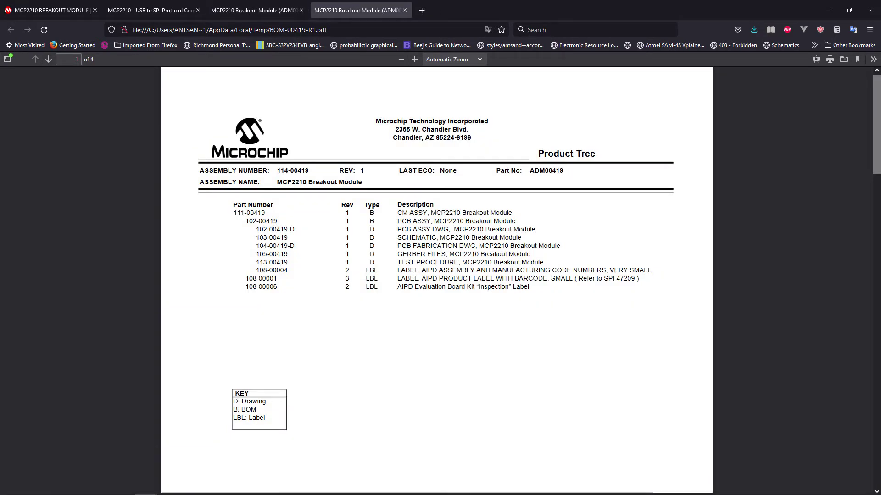
pyautogui.scroll(-10, 436, 275)
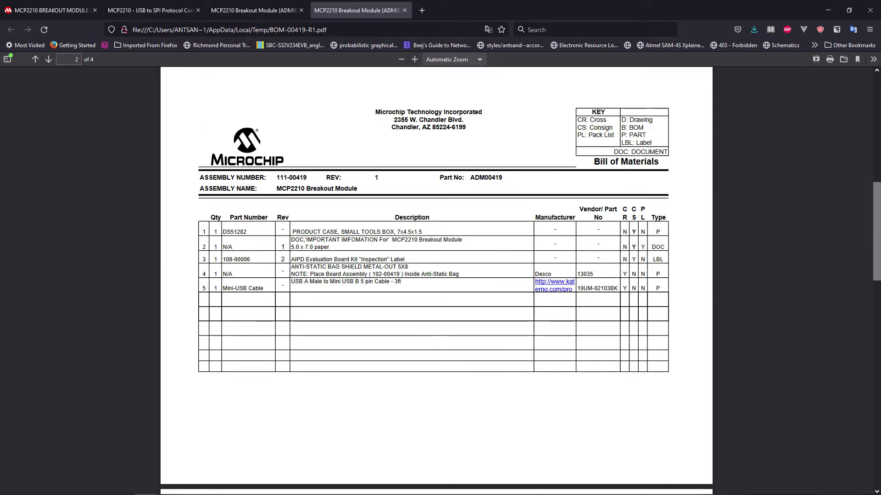
pyautogui.scroll(-9, 436, 275)
pyautogui.scroll(-2, 435, 275)
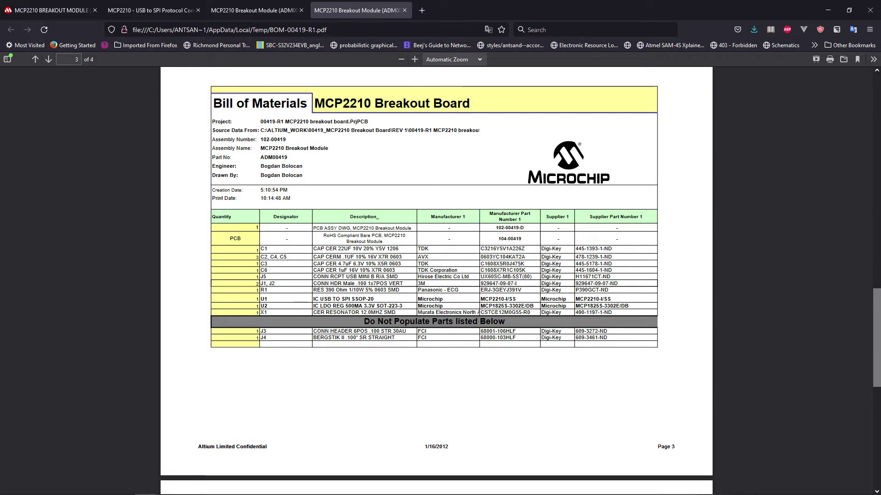
# Step: Enlarge the MCP2210 Breakout Board bill of materials to 170% and bring its component rows into view
pyautogui.press('alt')
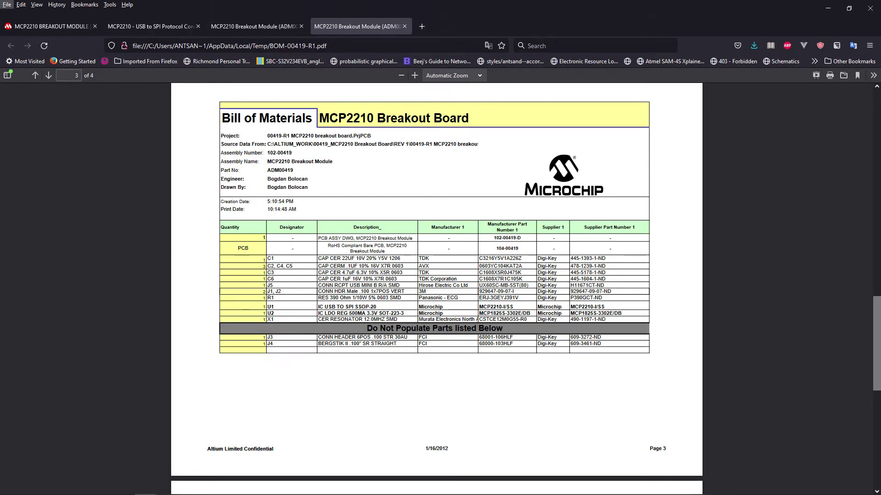
pyautogui.press('alt')
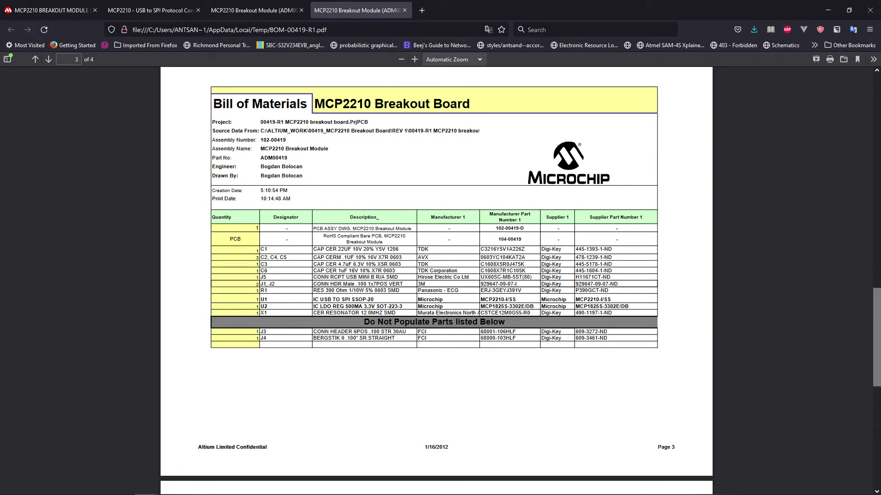
pyautogui.press('alt')
pyautogui.press('alt')
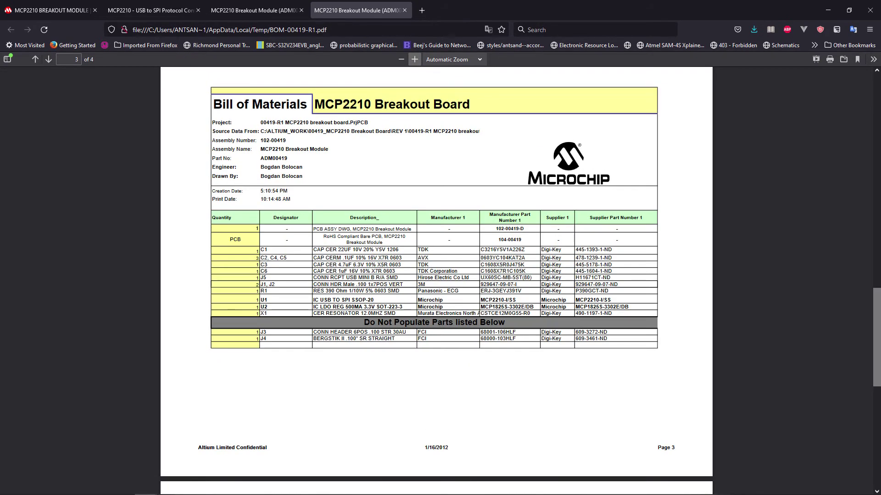
pyautogui.click(414, 59)
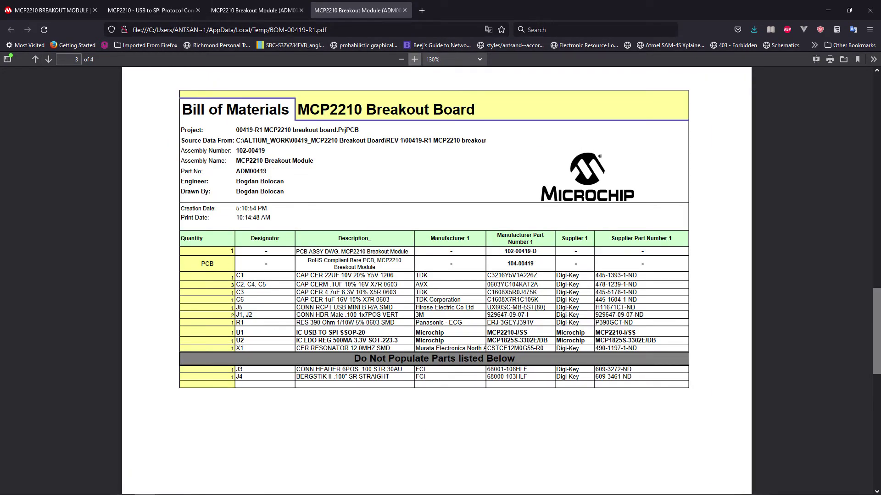
pyautogui.click(415, 60)
pyautogui.click(414, 59)
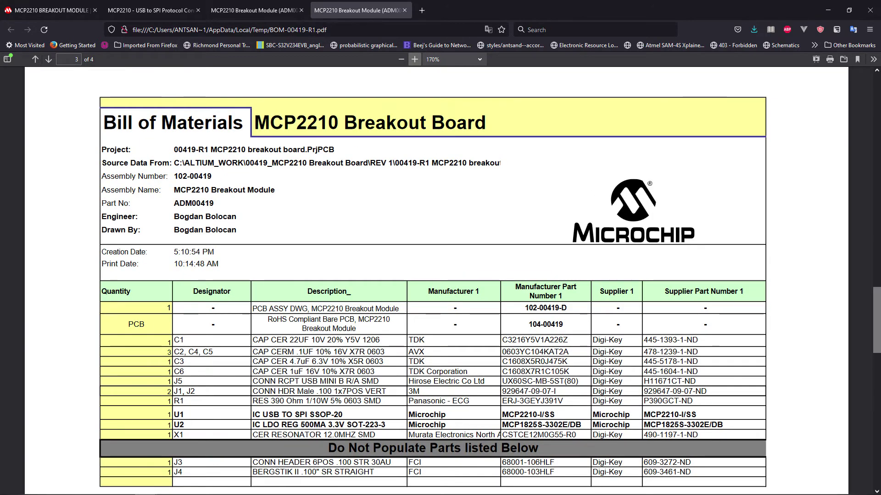
pyautogui.scroll(-3, 441, 275)
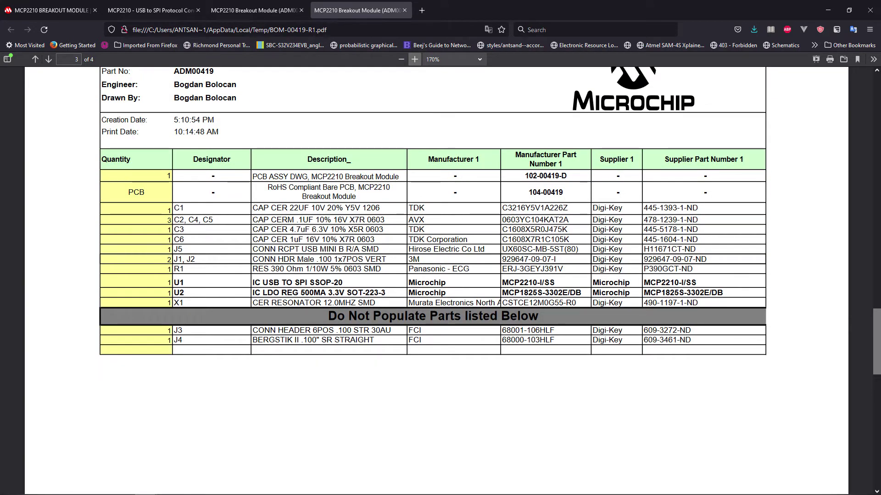
# Step: Copy R1's manufacturer part number ERJ-3GEYJ391V from the bill of materials and search the web for it in a new tab
pyautogui.moveTo(269, 269); pyautogui.dragTo(364, 269)
pyautogui.click(363, 269)
pyautogui.moveTo(558, 268); pyautogui.dragTo(502, 269)
pyautogui.hotkey('ctrl', 'c')
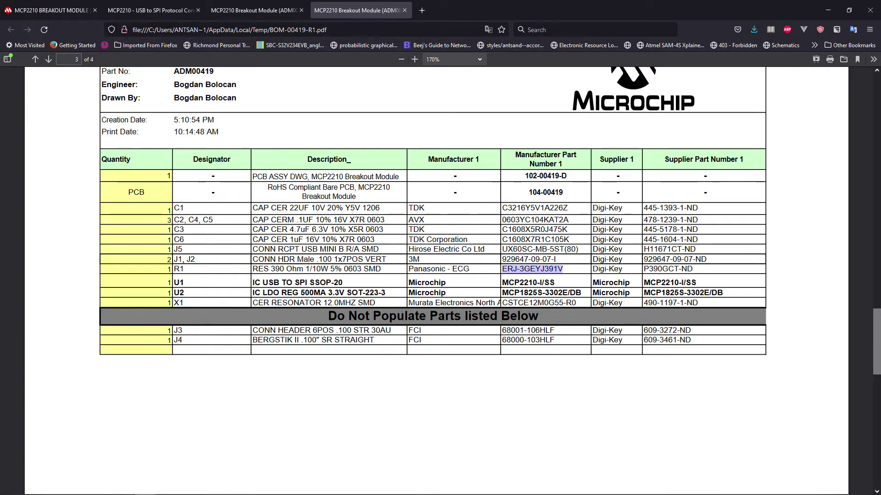
pyautogui.hotkey('ctrl', 't')
pyautogui.hotkey('ctrl', 'v')
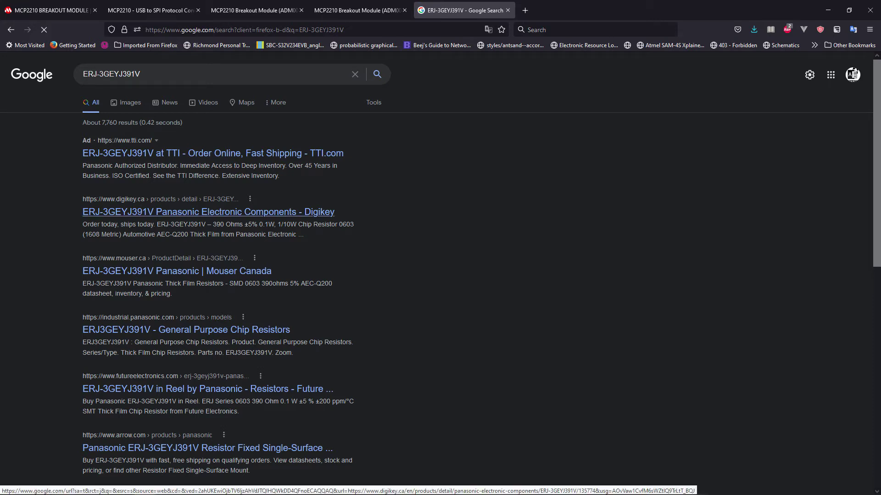
# Step: Open the Digi-Key page for ERJ-3GEYJ391V, then review the specifications of the alternative resistor ERJ-3EKF3900V
pyautogui.click(206, 212)
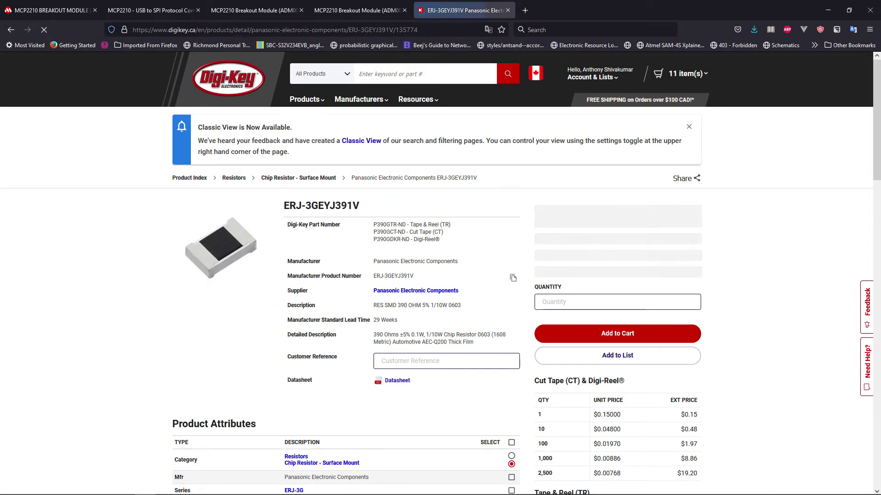
pyautogui.scroll(-20, 440, 273)
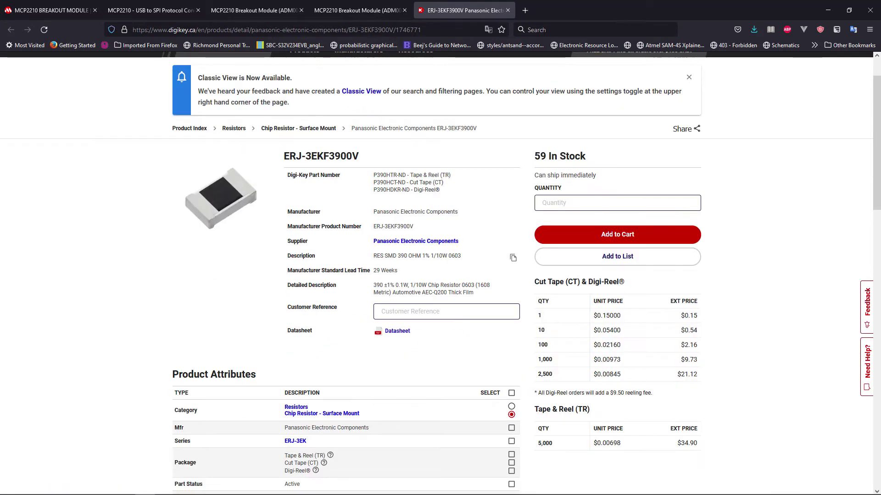
pyautogui.scroll(-3, 440, 275)
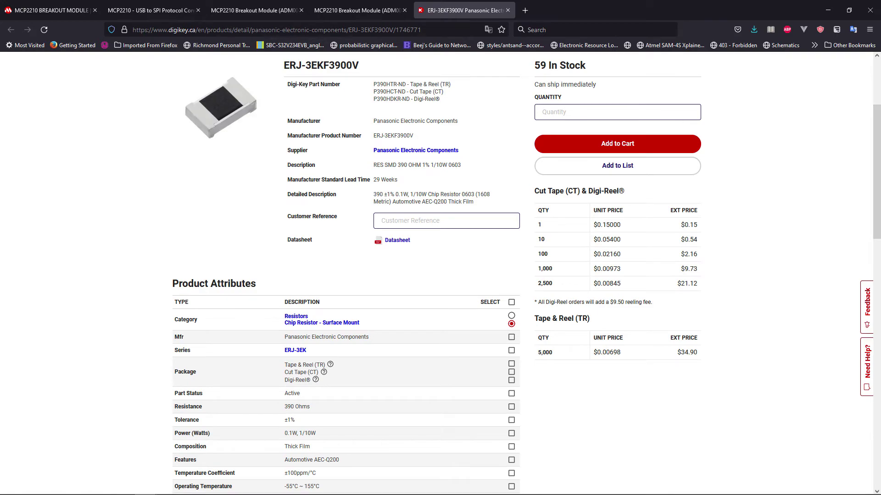
pyautogui.scroll(-4, 440, 275)
# Step: Switch to Altium Designer to check resistor R1 in the MCP2210 schematic, then return to the breakout board schematic in the browser
pyautogui.hotkey('alt', 'Tab')
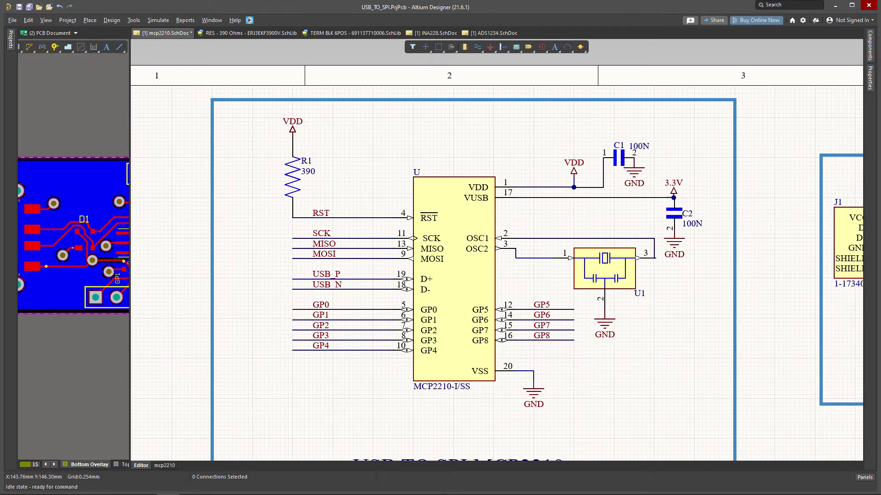
pyautogui.scroll(-1, 819, 222)
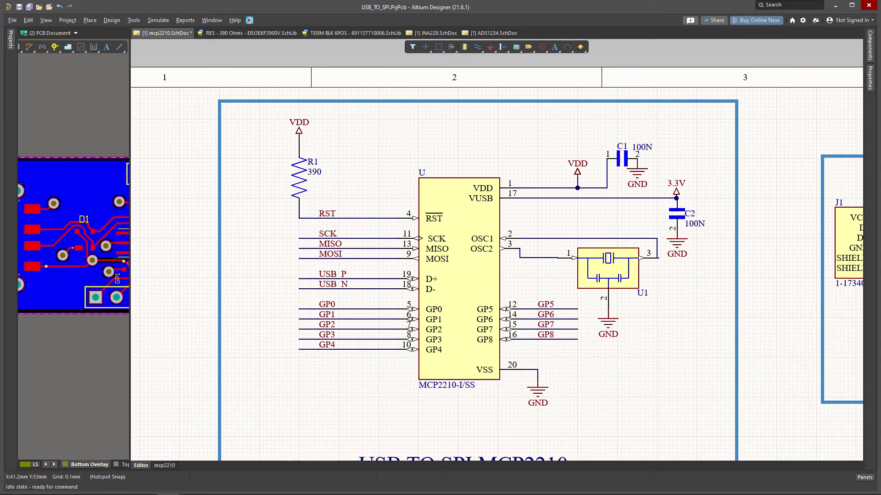
pyautogui.click(835, 7)
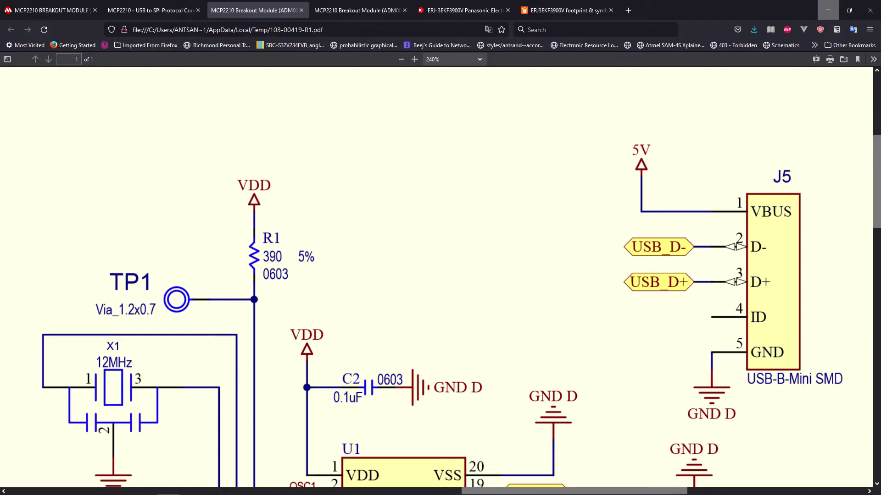
# Step: Zoom the breakout board schematic out to 150% and examine the MCP2210's oscillator, reset, capacitor and USB connections
pyautogui.scroll(-4, 440, 275)
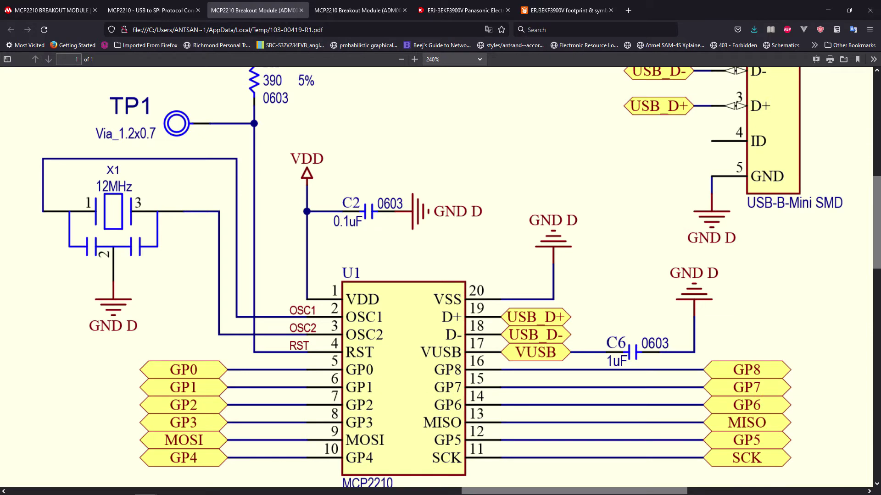
pyautogui.scroll(-1, 440, 275)
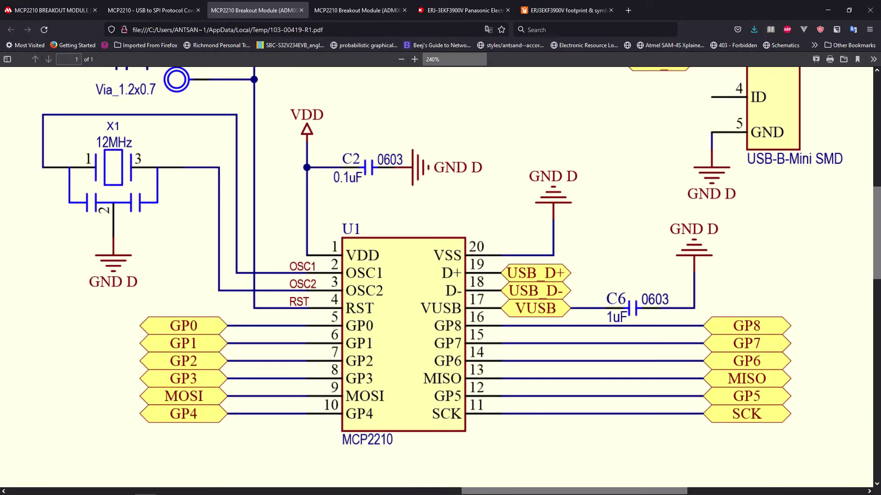
pyautogui.click(402, 59)
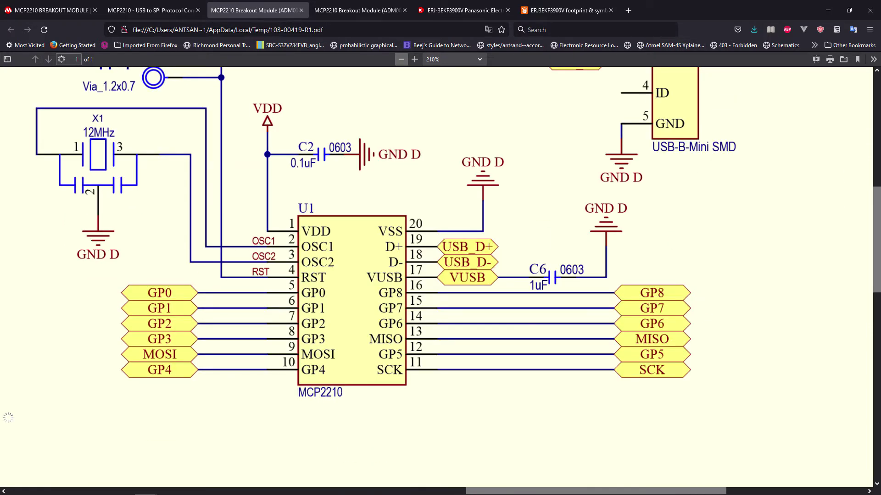
pyautogui.click(402, 60)
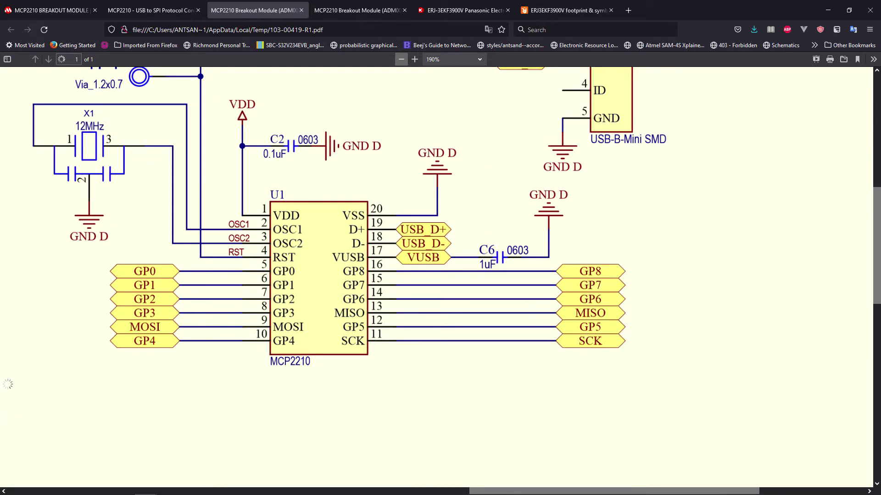
pyautogui.click(402, 59)
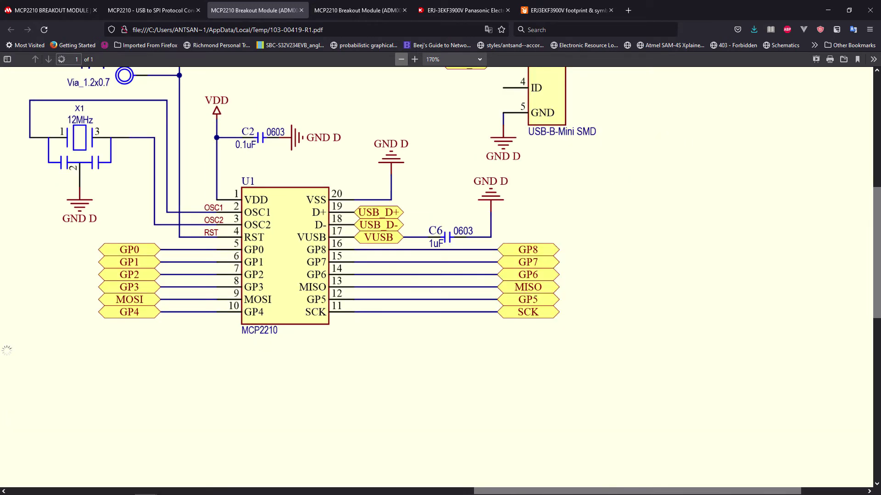
pyautogui.click(401, 59)
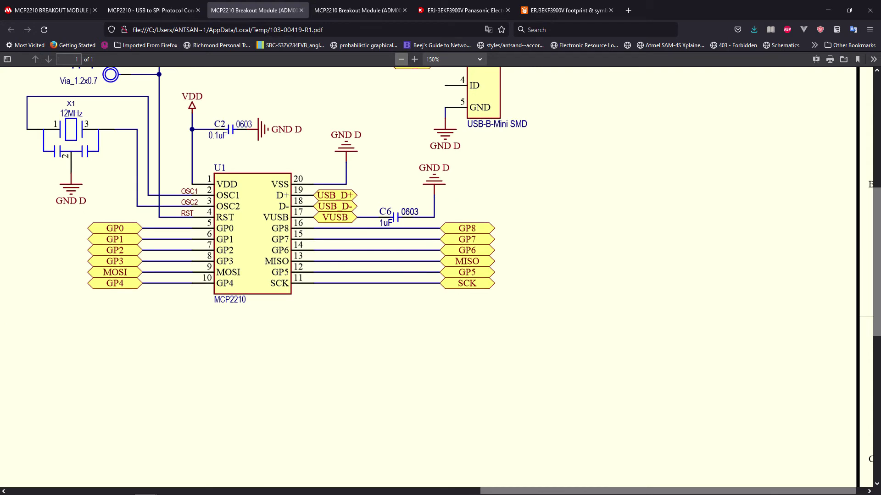
pyautogui.scroll(3, 441, 275)
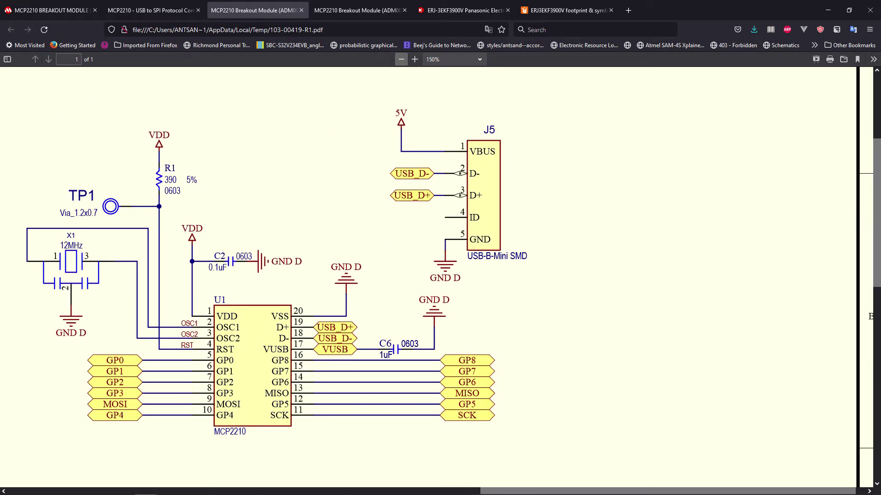
pyautogui.scroll(-3, 441, 275)
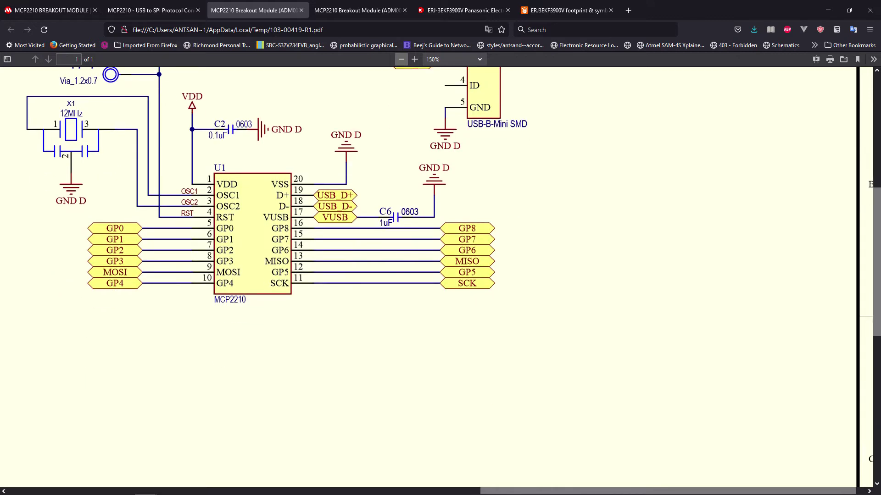
# Step: Examine the 3.3 V regulator, the VDD selection header and the pin headers J1 to J3, zooming the schematic out to 100%
pyautogui.hscroll(-5, 441, 276)
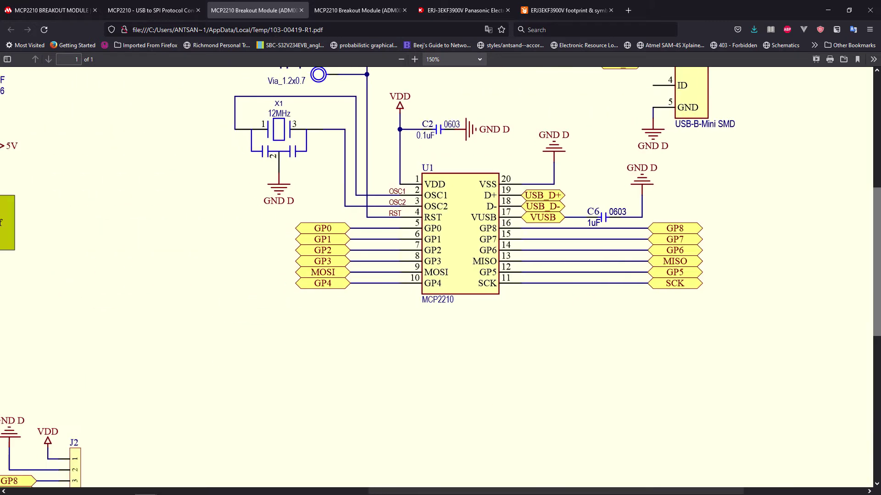
pyautogui.hscroll(-7, 441, 275)
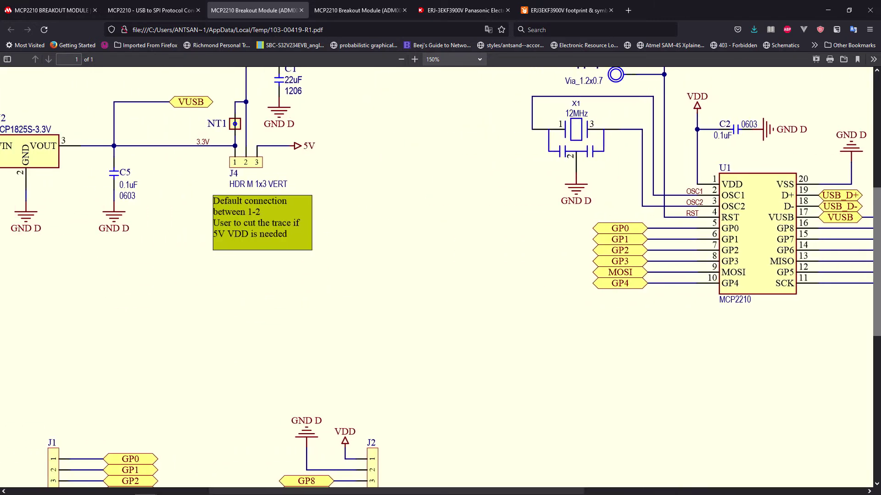
pyautogui.hscroll(-2, 441, 276)
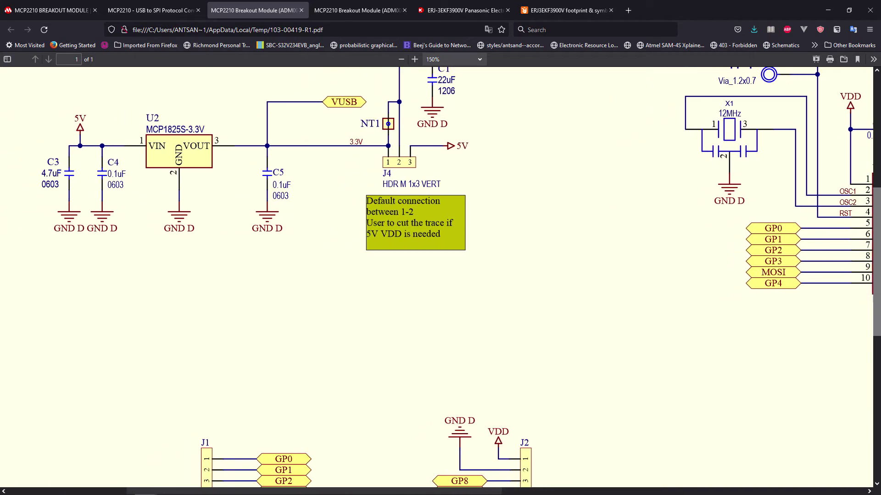
pyautogui.click(401, 59)
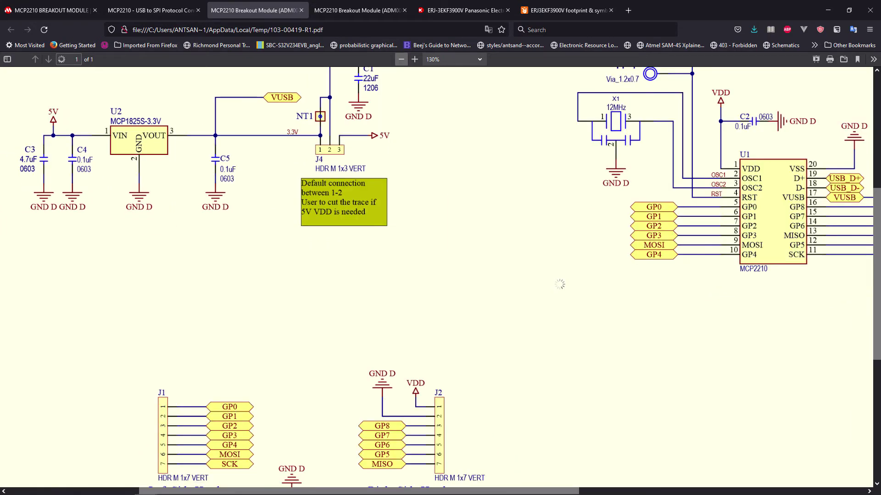
pyautogui.click(400, 60)
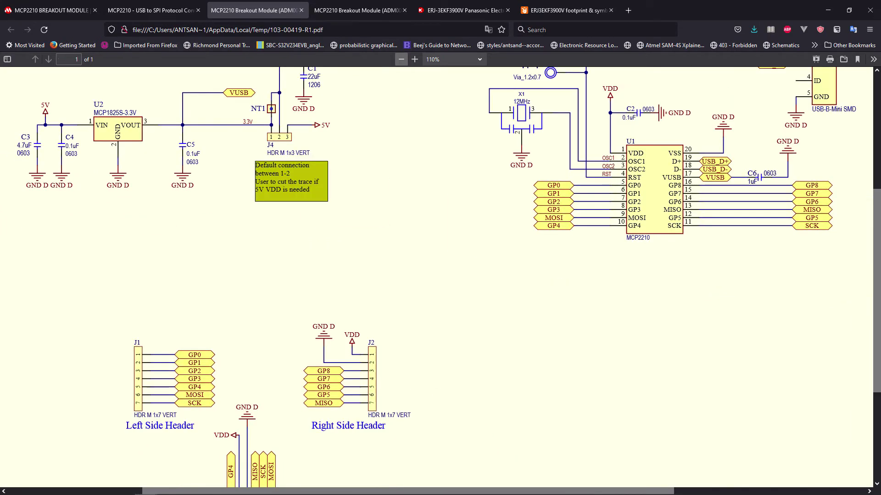
pyautogui.click(401, 59)
pyautogui.scroll(-5, 428, 232)
pyautogui.scroll(2, 440, 275)
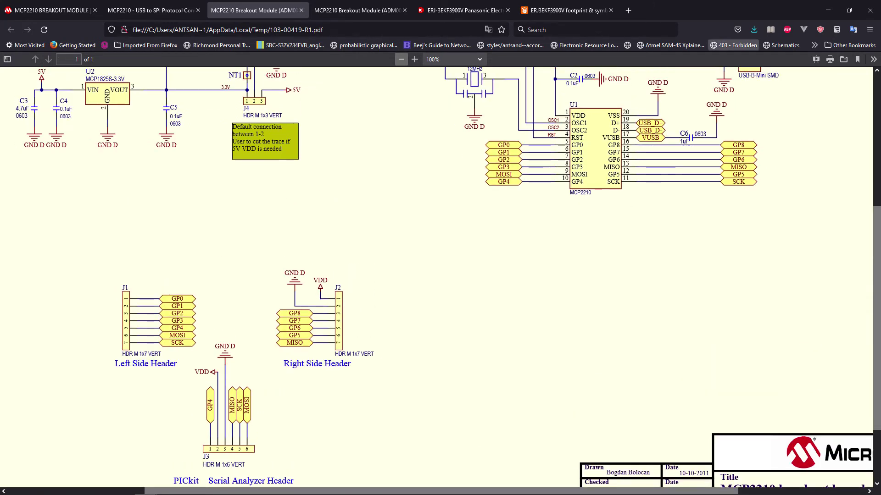
# Step: Switch from the breakout schematic to Altium Designer and examine the USB TO SPI MCP2210 and USB INPUT blocks of the mcp2210 schematic
pyautogui.scroll(3, 441, 275)
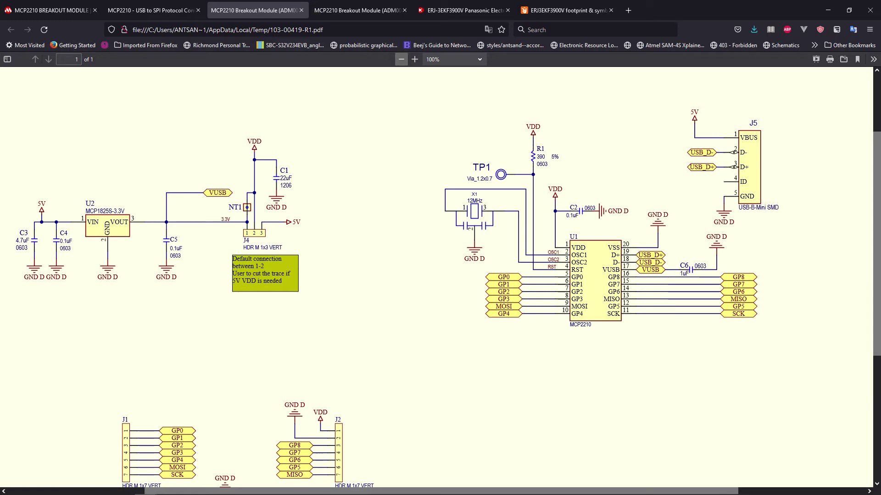
pyautogui.click(828, 11)
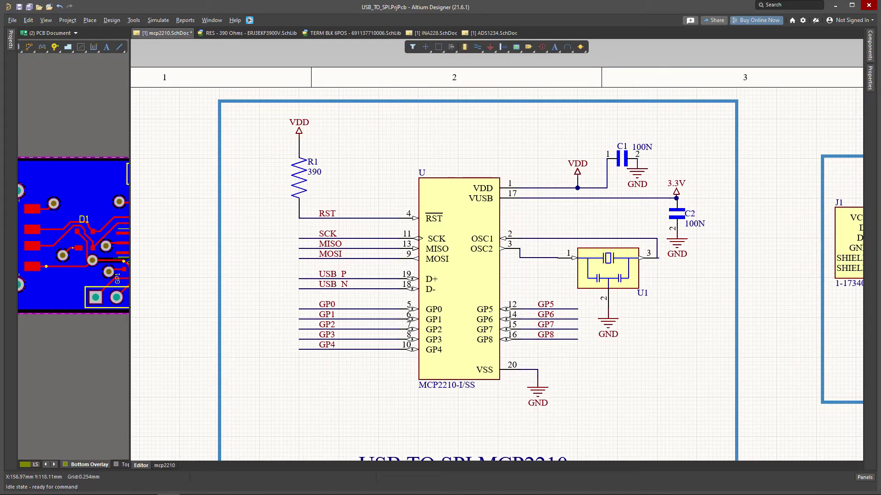
pyautogui.scroll(-3, 651, 355)
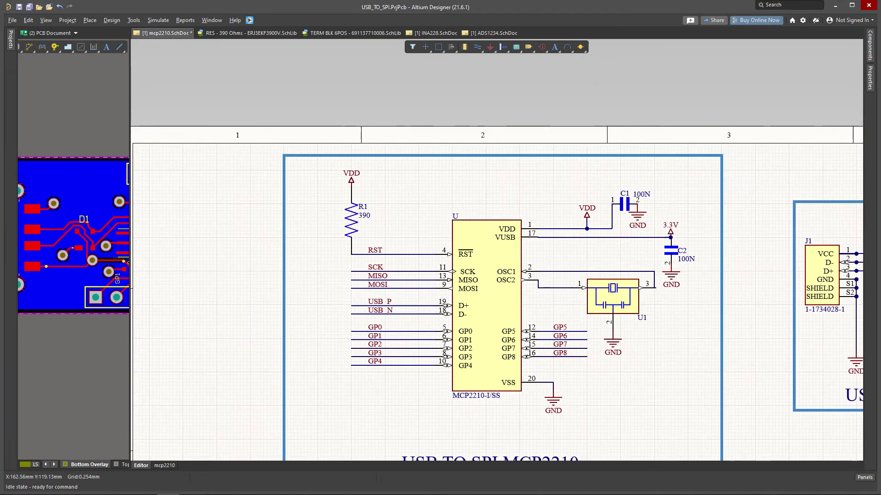
pyautogui.hscroll(3, 635, 355)
pyautogui.scroll(3, 758, 449)
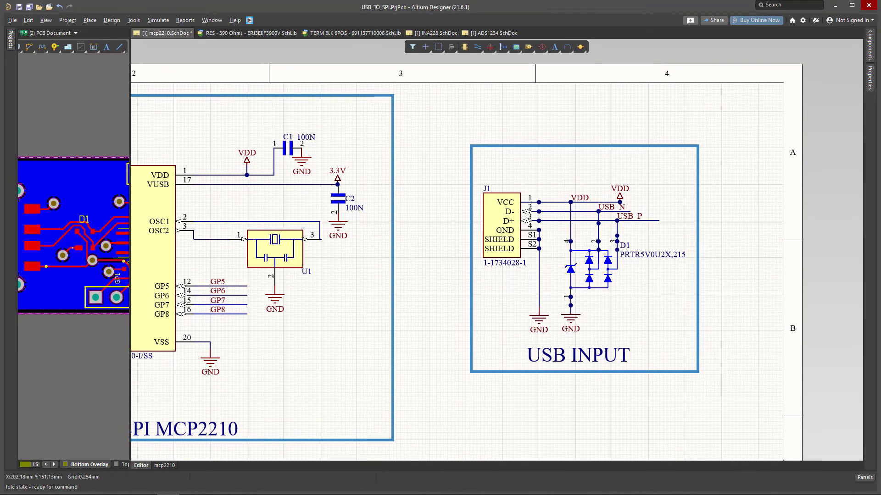
pyautogui.hscroll(-4, 497, 261)
pyautogui.scroll(1, 497, 262)
pyautogui.scroll(-1, 496, 259)
pyautogui.hscroll(-3, 497, 260)
pyautogui.scroll(-1, 497, 264)
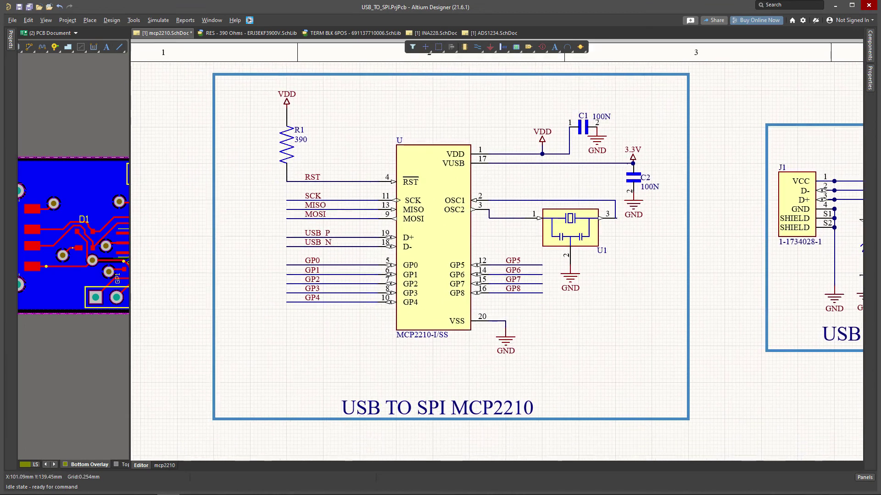
pyautogui.scroll(1, 497, 264)
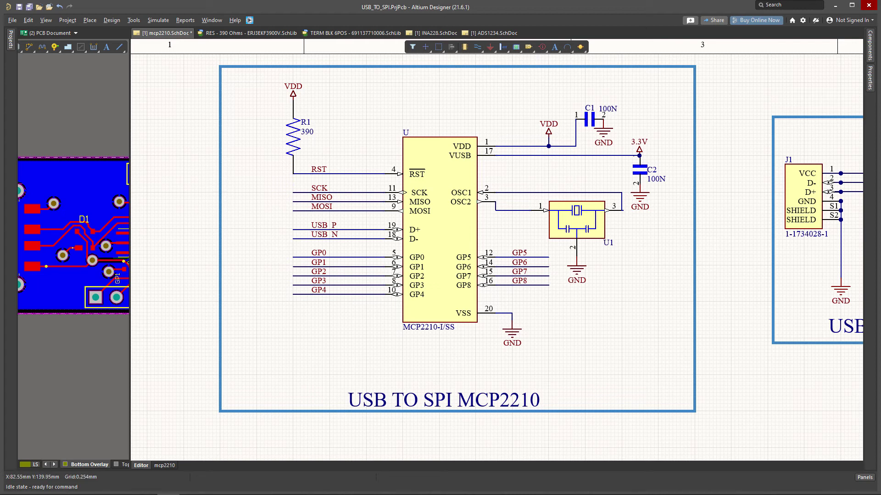
# Step: Examine the GPIO HEADER and SPI HEADER blocks, finishing with an overview of the whole mcp2210 schematic sheet
pyautogui.scroll(-5, 497, 251)
pyautogui.scroll(-1, 497, 251)
pyautogui.scroll(1, 497, 251)
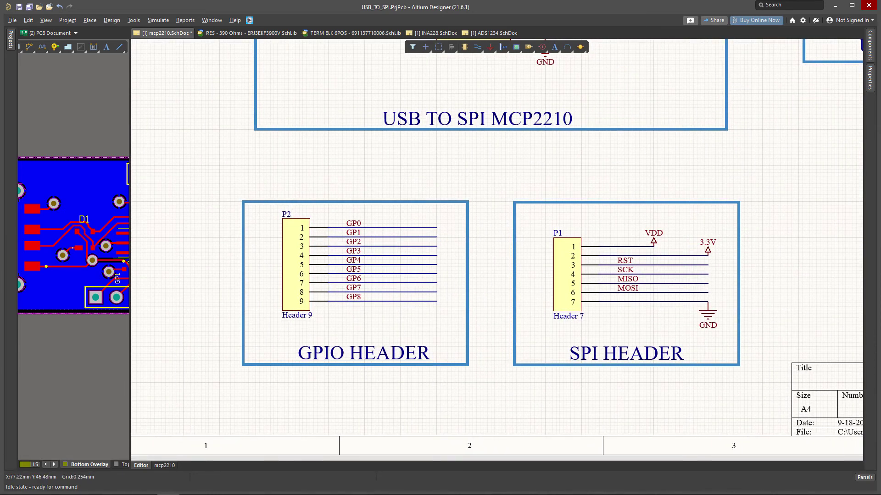
pyautogui.moveTo(641, 239); pyautogui.dragTo(474, 260)
pyautogui.scroll(1, 475, 260)
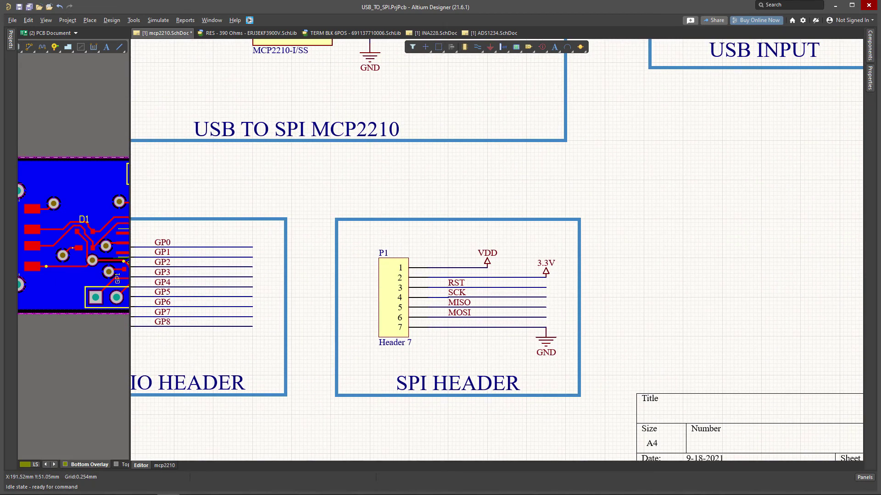
pyautogui.scroll(-4, 497, 251)
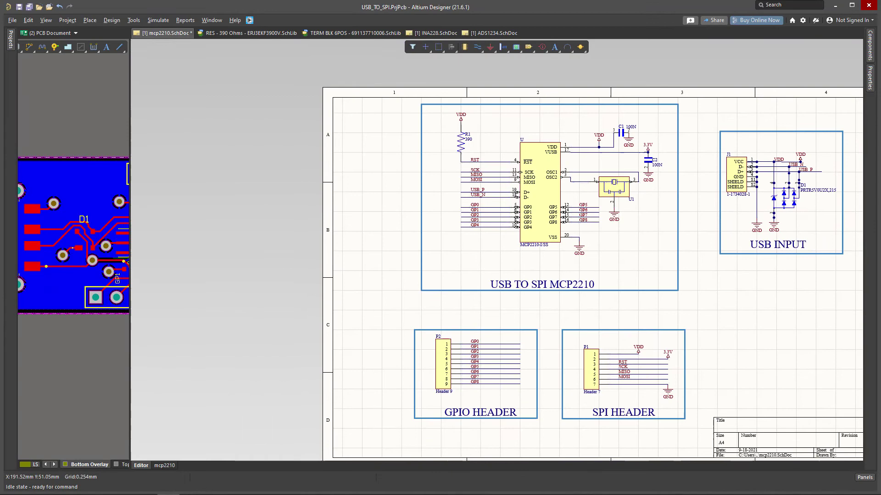
pyautogui.scroll(-2, 451, 371)
pyautogui.moveTo(451, 371); pyautogui.dragTo(345, 339)
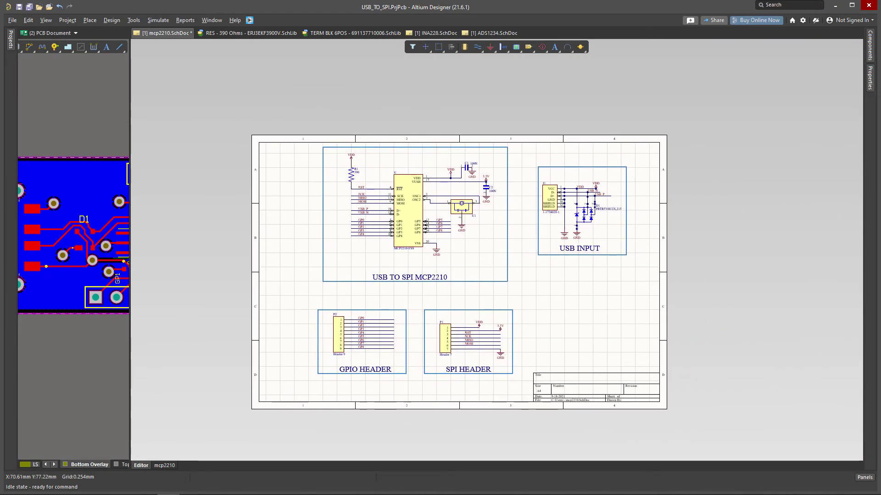
# Step: Enlarge the UART_TO_SPI board view beside the schematic and inspect the board in 3D from several angles
pyautogui.moveTo(129, 346); pyautogui.dragTo(544, 347)
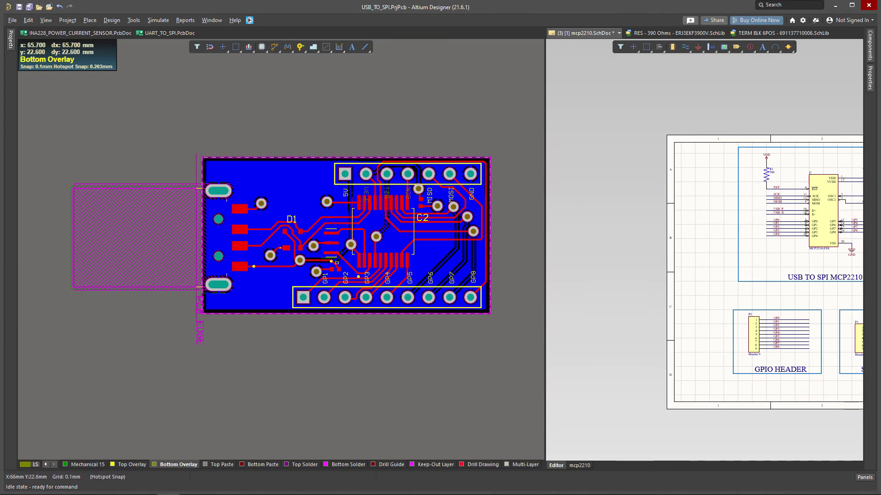
pyautogui.moveTo(545, 346); pyautogui.dragTo(777, 346)
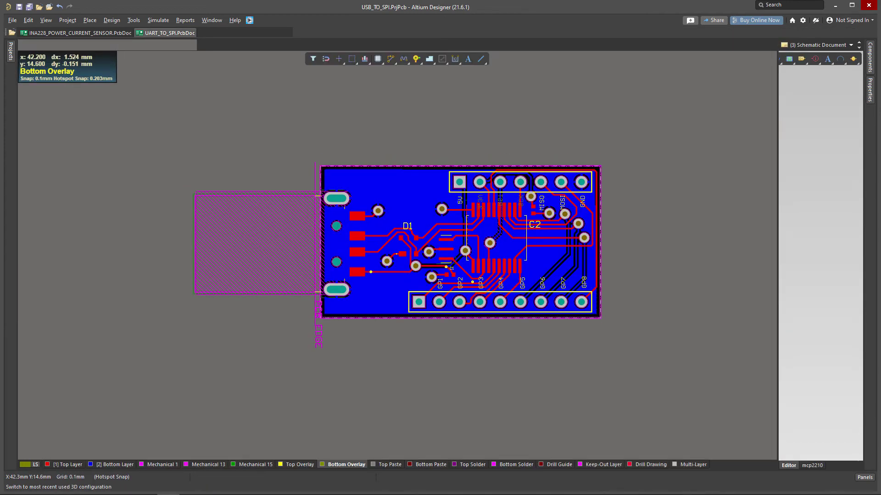
pyautogui.press('3')
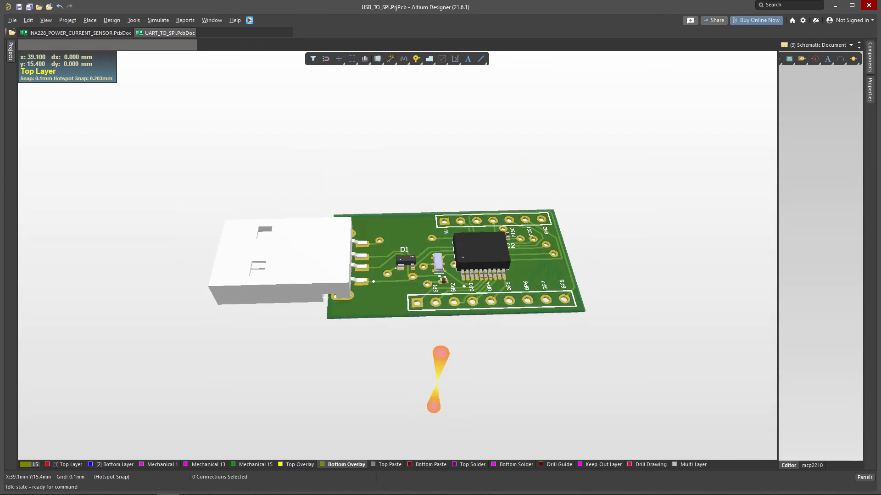
pyautogui.moveTo(436, 381); pyautogui.dragTo(592, 382)
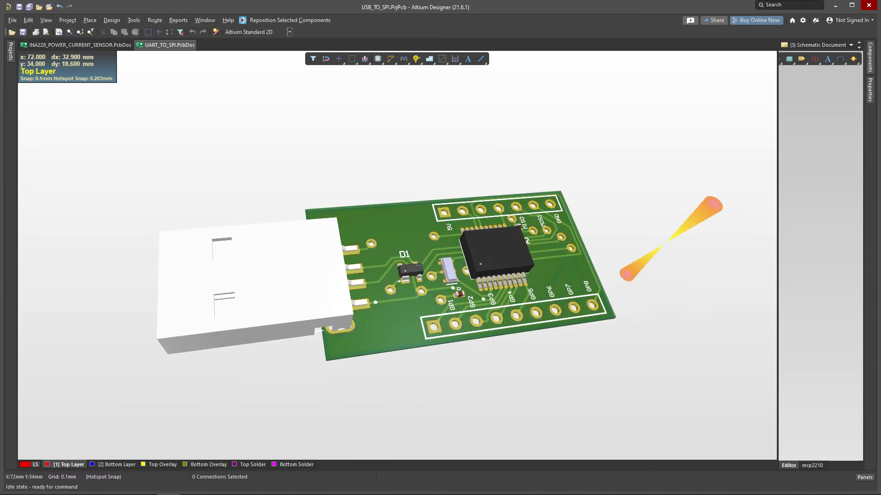
pyautogui.moveTo(635, 242); pyautogui.dragTo(615, 248)
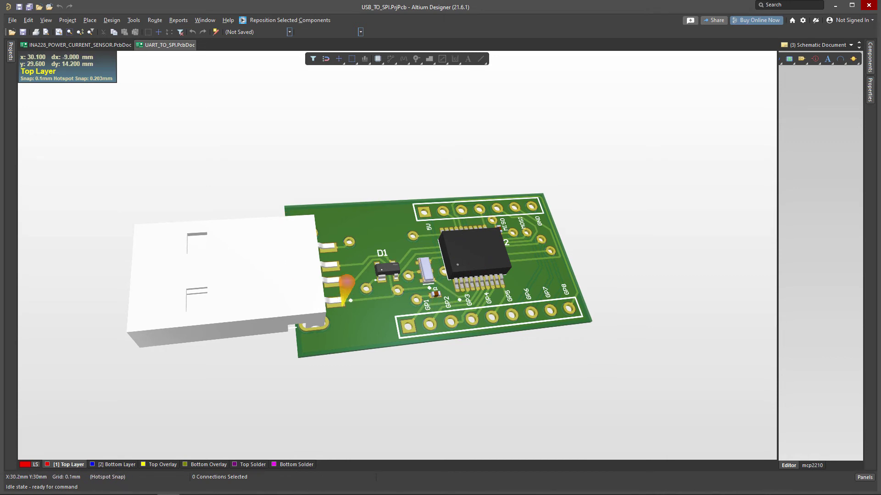
pyautogui.moveTo(343, 310)
pyautogui.mouseDown()
pyautogui.moveTo(301, 346)
pyautogui.moveTo(344, 306)
pyautogui.moveTo(339, 285)
pyautogui.moveTo(347, 292)
pyautogui.mouseUp()
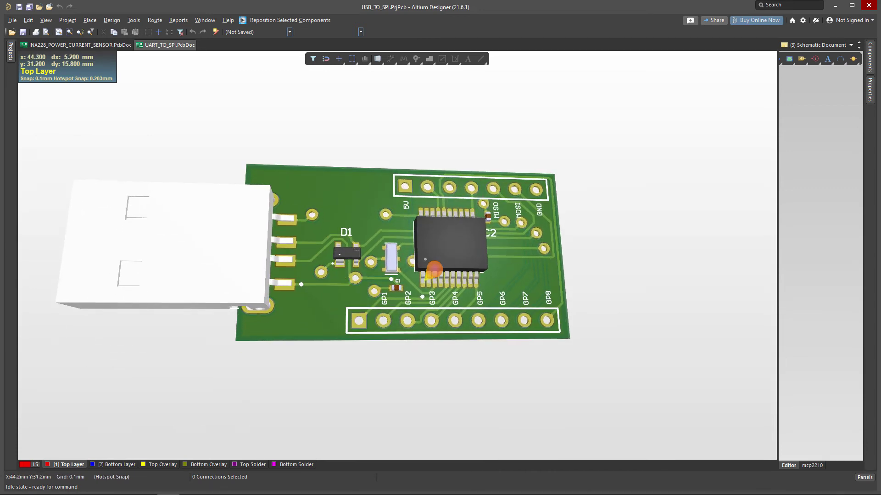
pyautogui.moveTo(426, 279); pyautogui.dragTo(426, 281)
# Step: Return the board to the 2D view and examine the traces between the USB connector, D1, the MCP2210 and the headers
pyautogui.press('2')
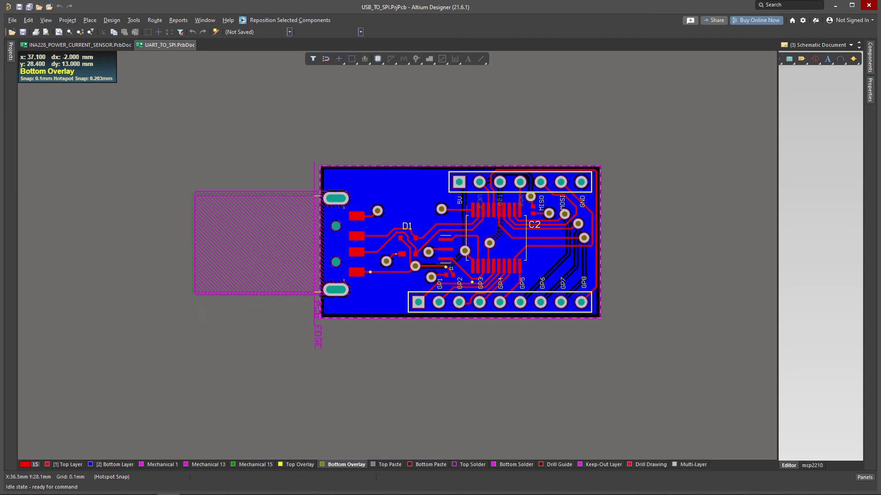
pyautogui.scroll(5, 593, 295)
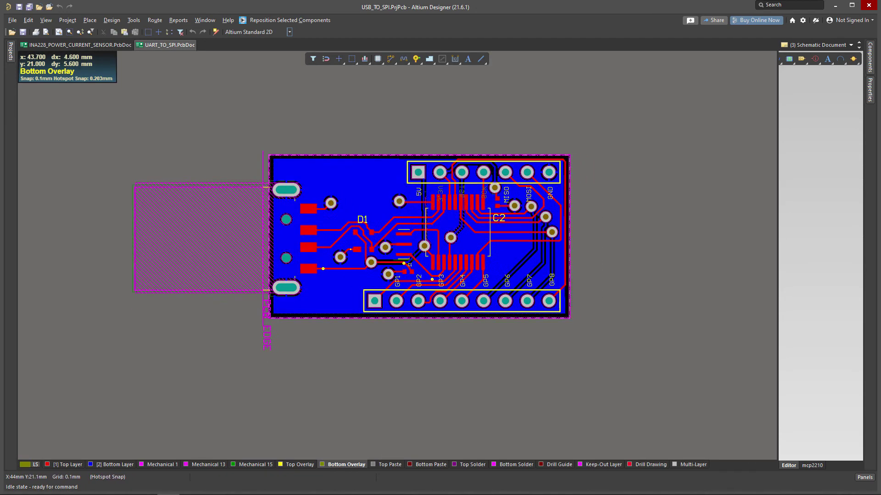
pyautogui.scroll(-1, 397, 255)
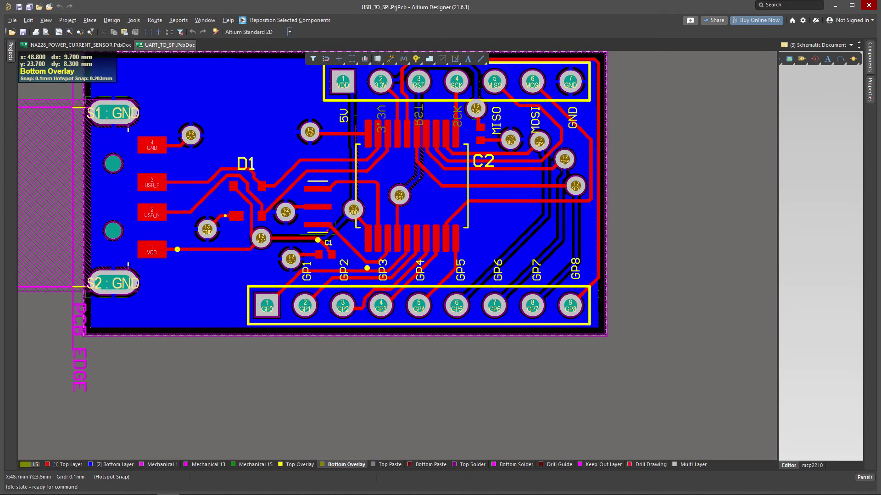
pyautogui.scroll(2, 341, 198)
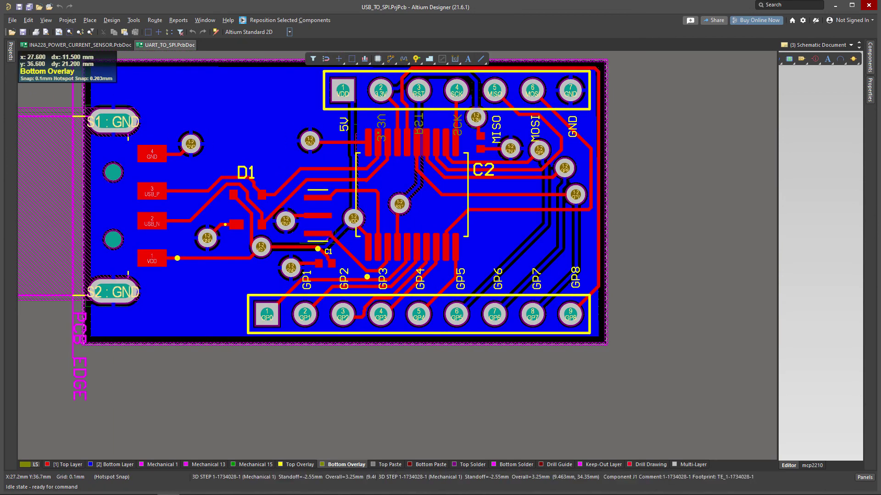
pyautogui.scroll(1, 409, 253)
pyautogui.scroll(2, 420, 273)
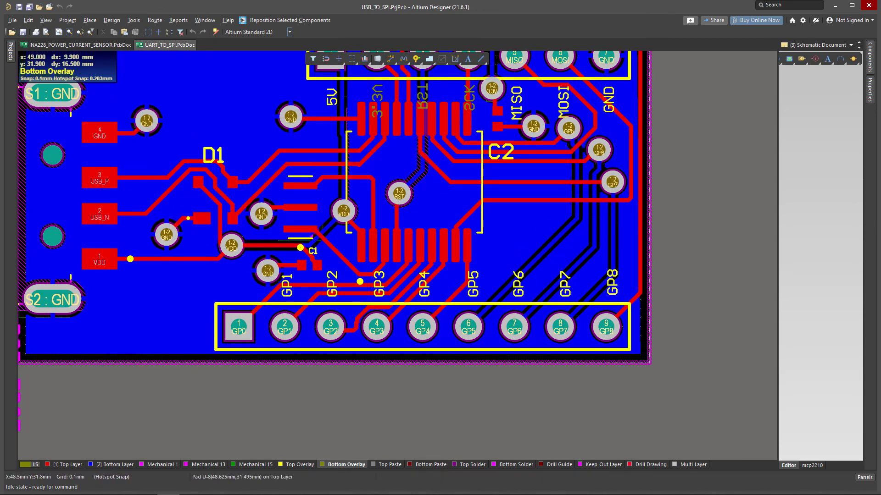
pyautogui.scroll(1, 336, 212)
# Step: Isolate the Bottom Layer in single-layer mode to check its traces, and make the Top Layer active to examine its routing
pyautogui.click(113, 464)
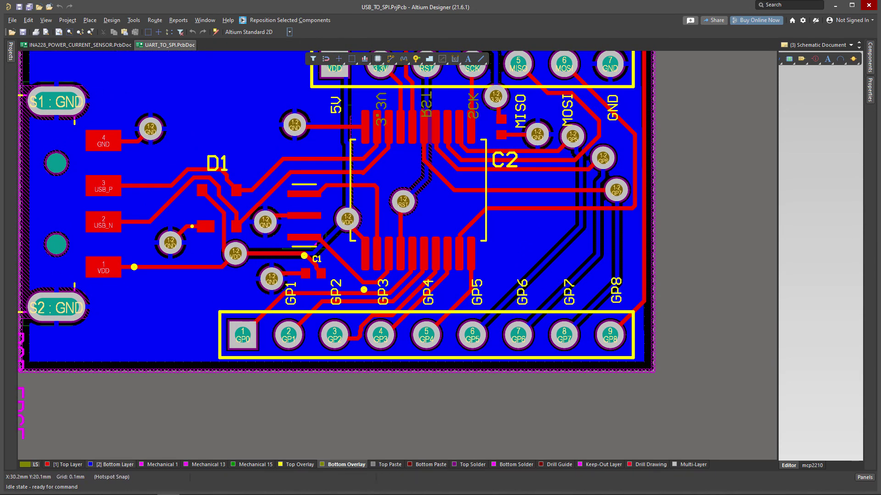
pyautogui.hotkey('shift', 's')
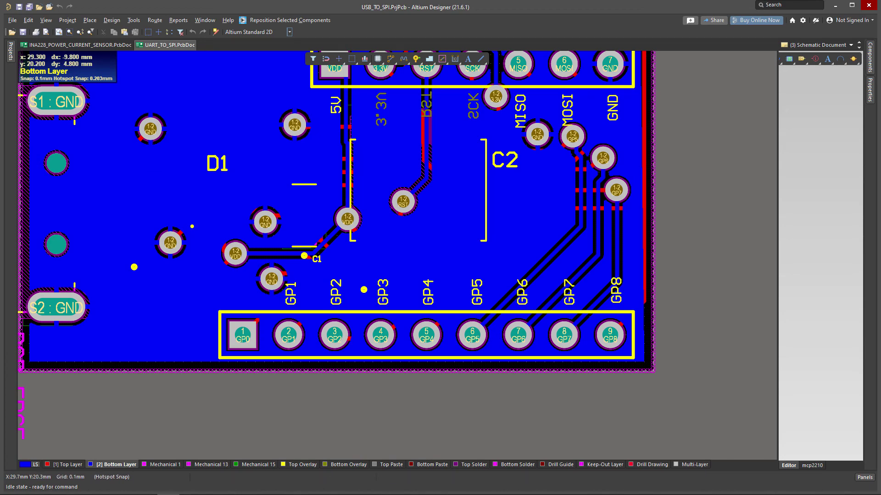
pyautogui.click(67, 464)
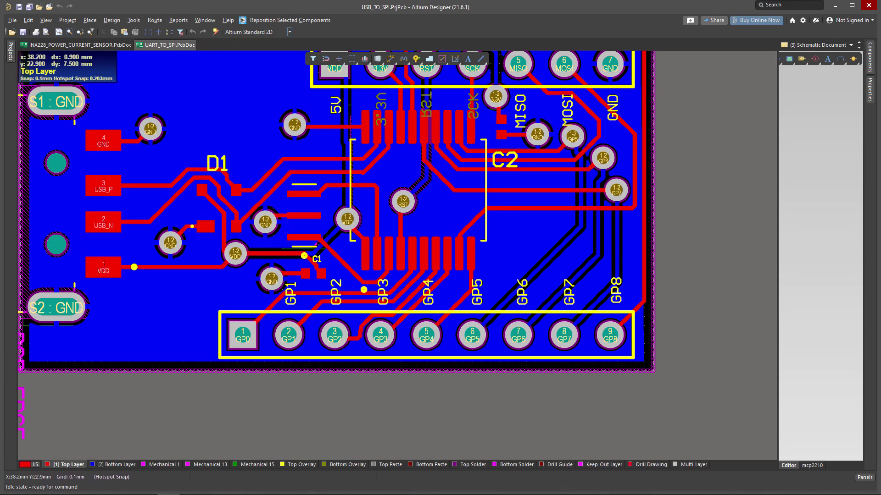
pyautogui.scroll(2, 397, 256)
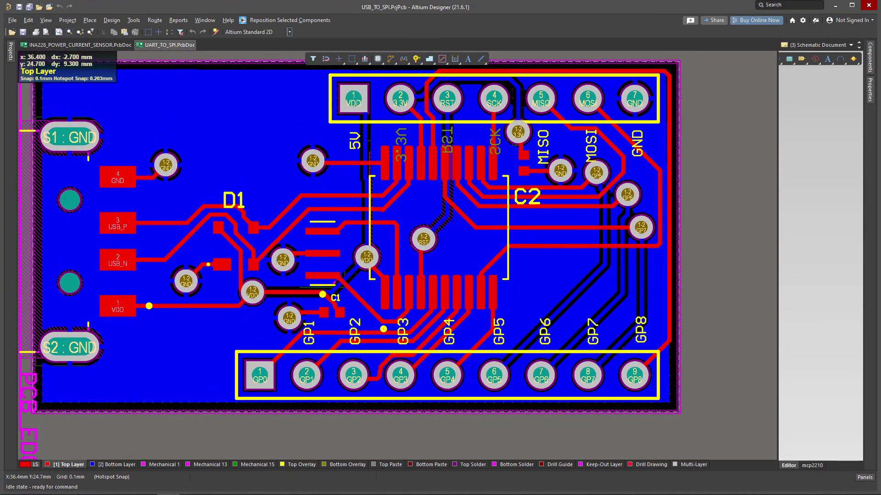
pyautogui.scroll(1, 398, 256)
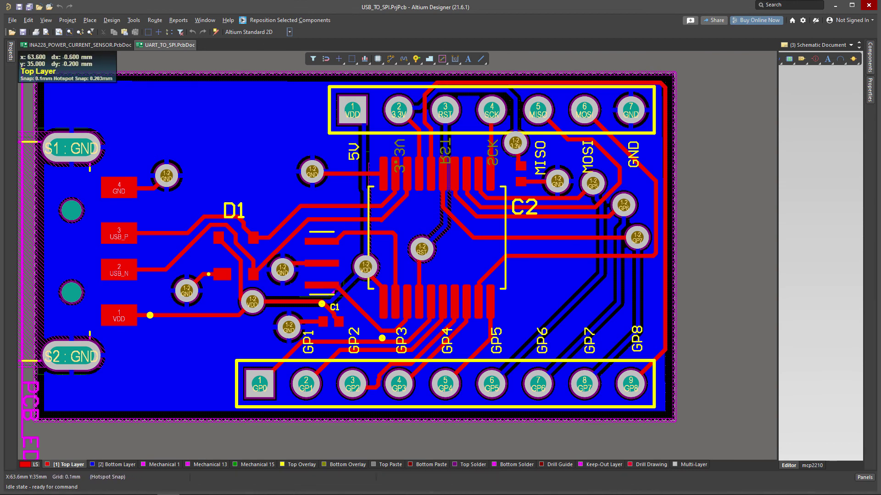
pyautogui.moveTo(702, 239); pyautogui.dragTo(744, 243)
pyautogui.scroll(-2, 743, 244)
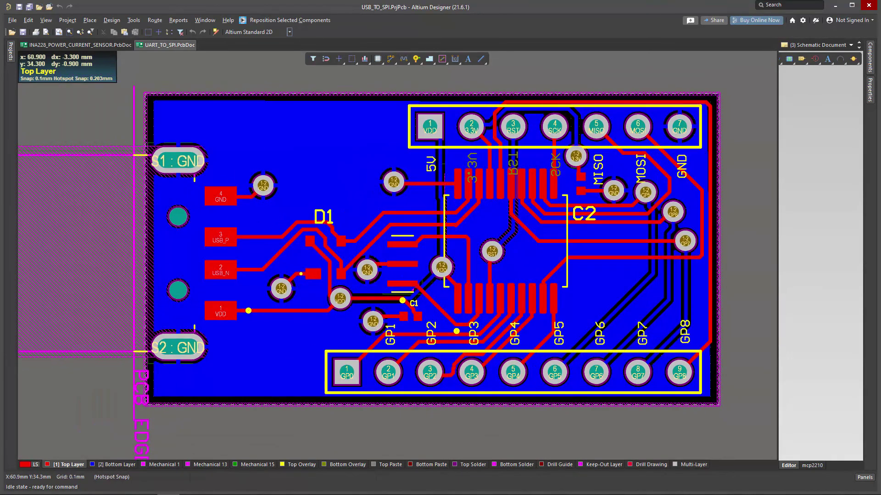
# Step: Show the board in 3D again and inspect it from a low oblique angle
pyautogui.press('3')
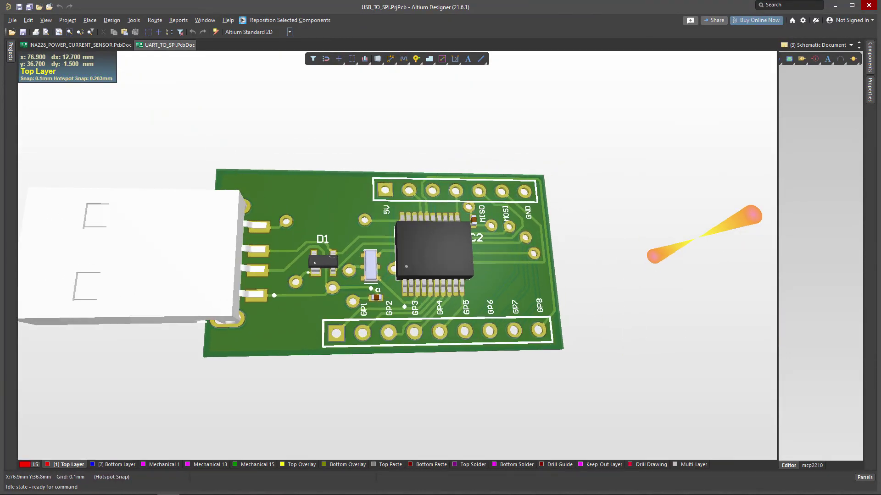
pyautogui.moveTo(695, 241); pyautogui.dragTo(697, 167)
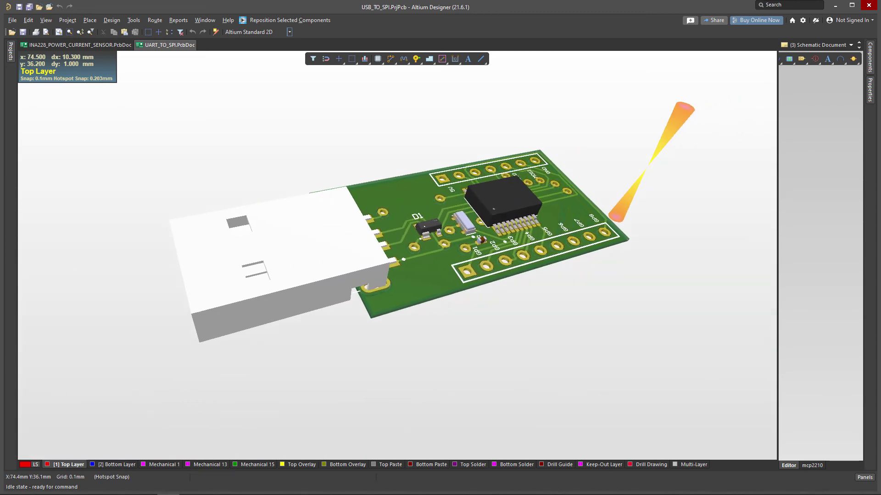